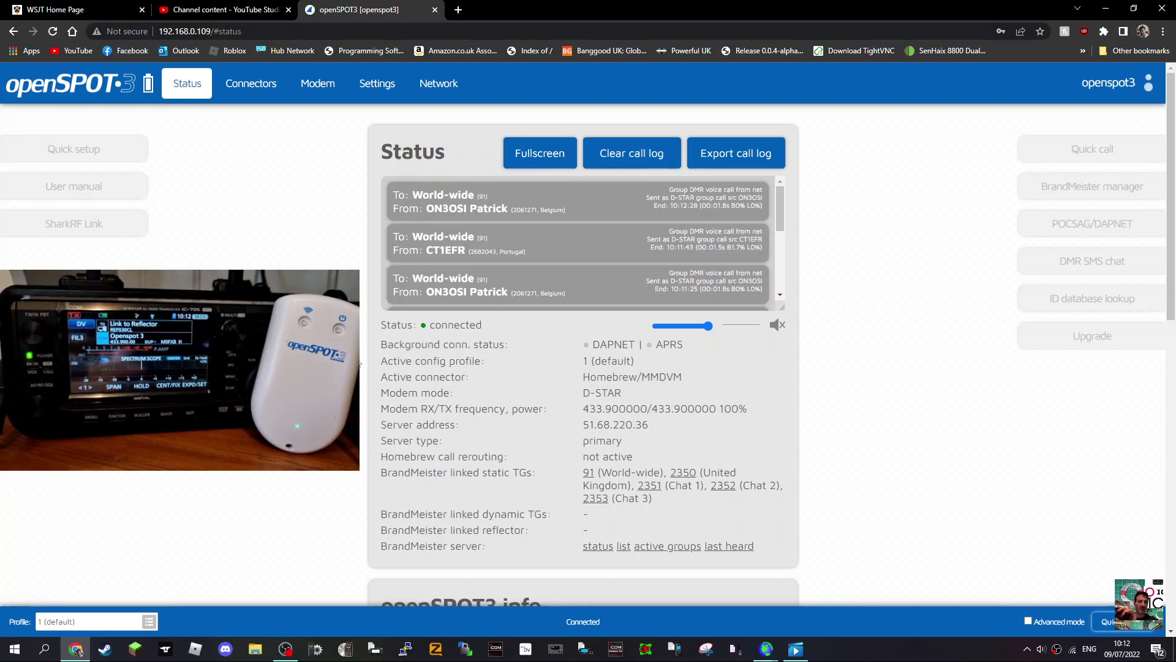
# - Scroll down and back up through the Status page call log
pyautogui.scroll(-2, 748, 432)
pyautogui.scroll(2, 773, 440)
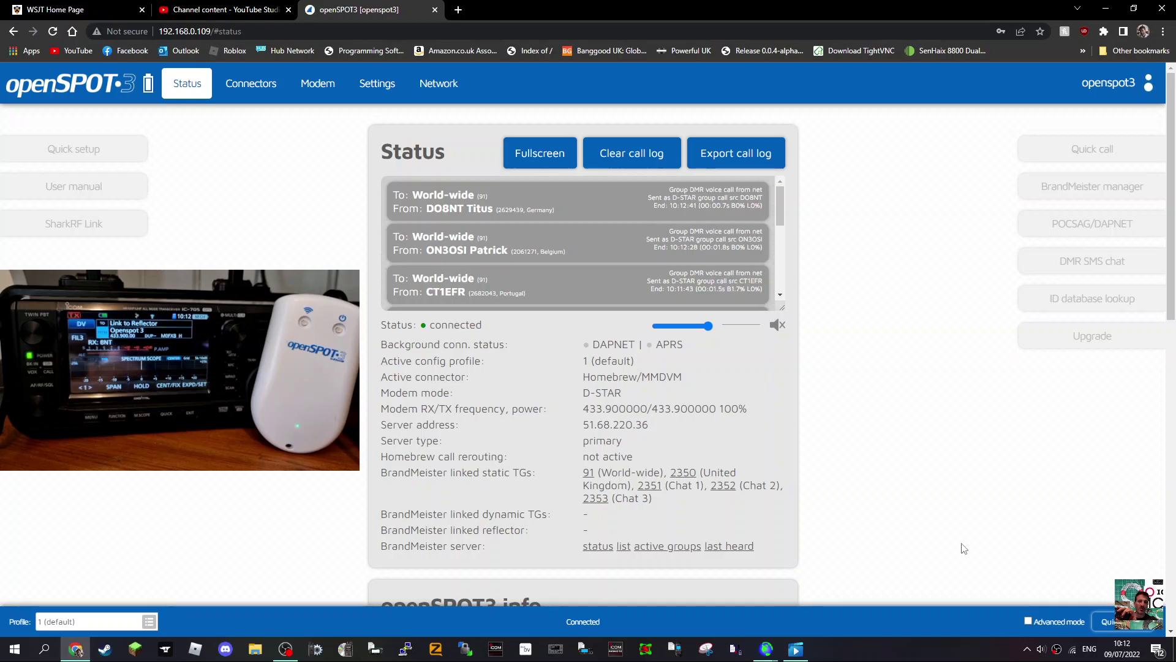
# - Start Quick setup and pick D-STAR as the radio type
pyautogui.click(1125, 625)
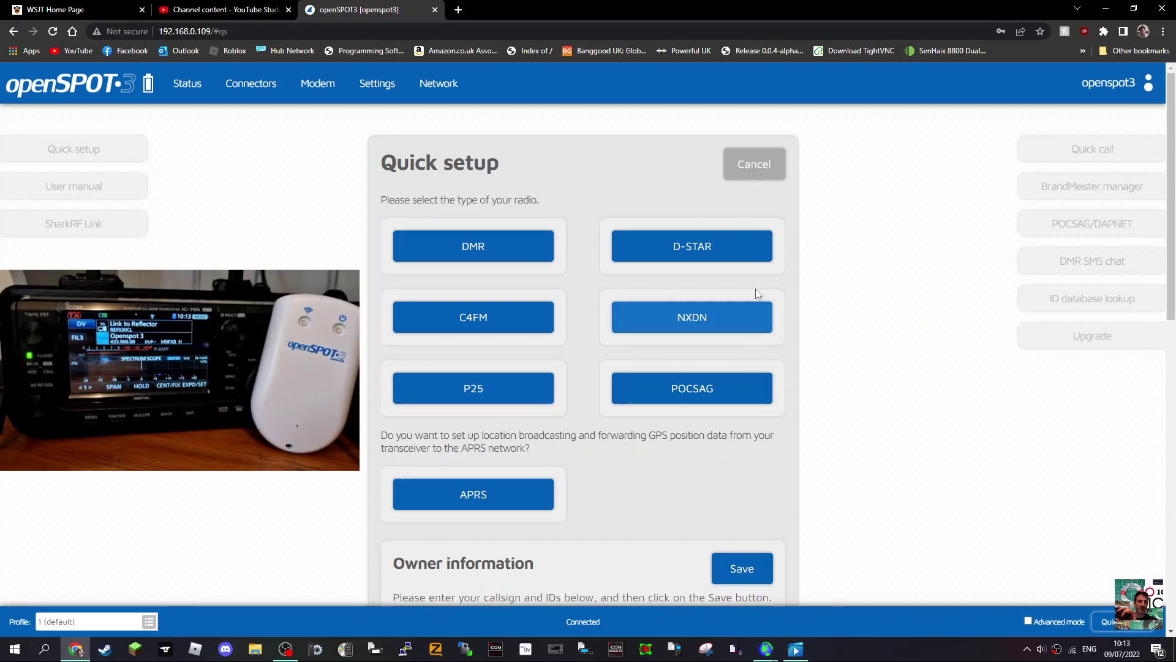
pyautogui.click(703, 250)
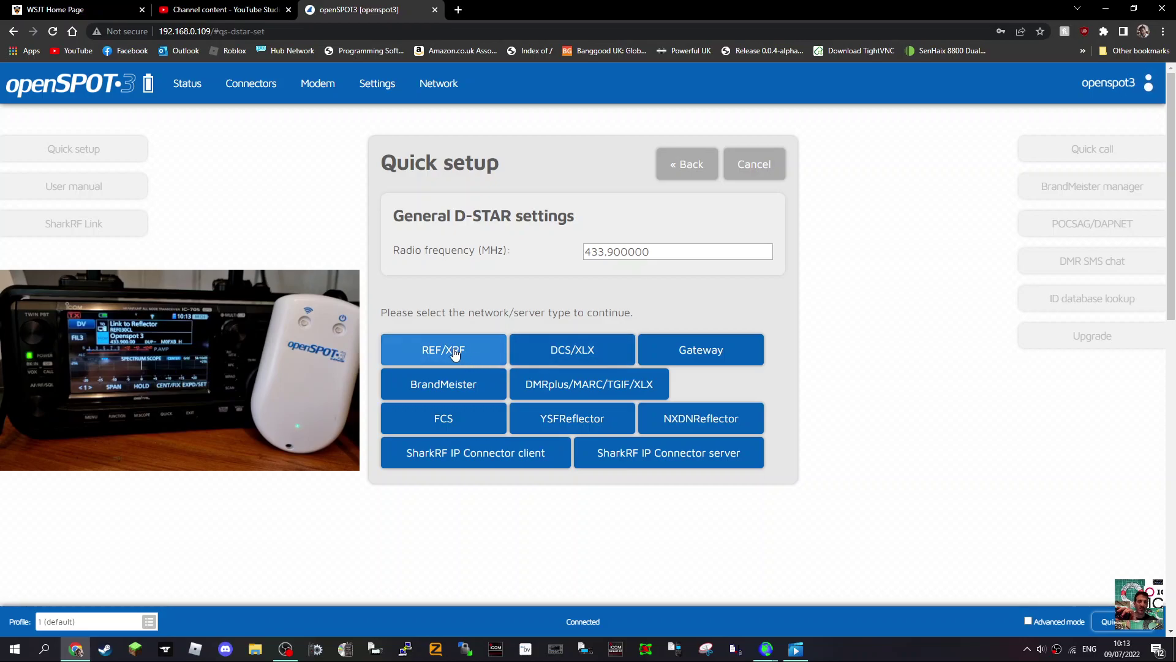
# - Choose BrandMeister, link talkgroup 91 World-wide, and keep United Kingdom/2341 as the server
pyautogui.click(442, 386)
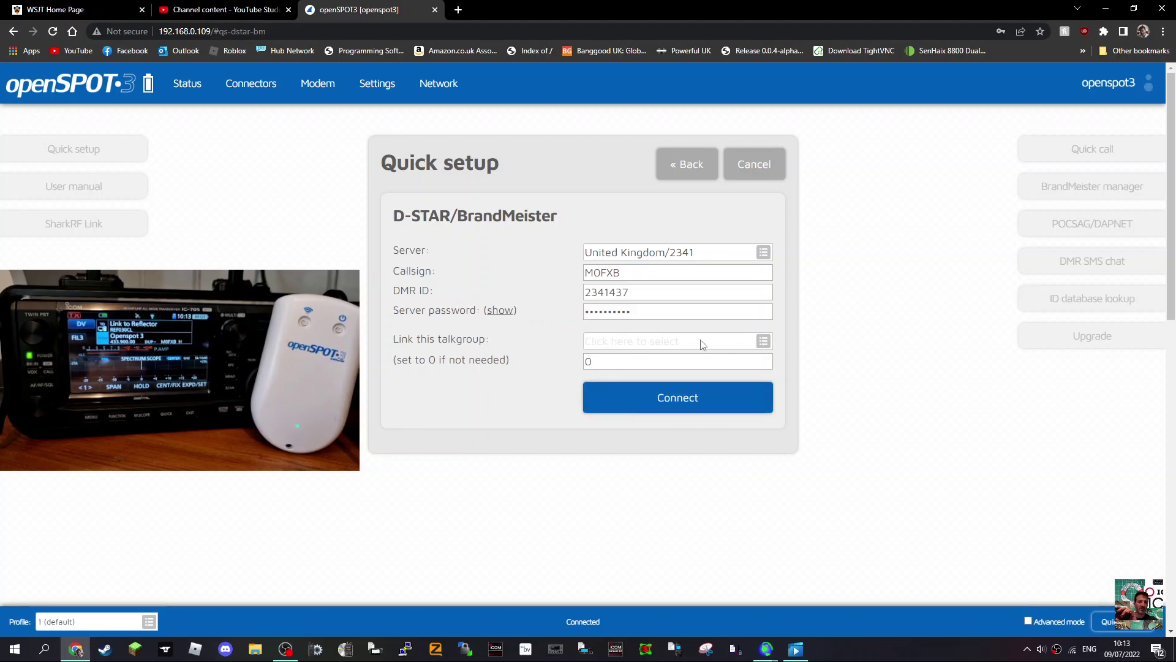
pyautogui.click(683, 344)
pyautogui.write('w')
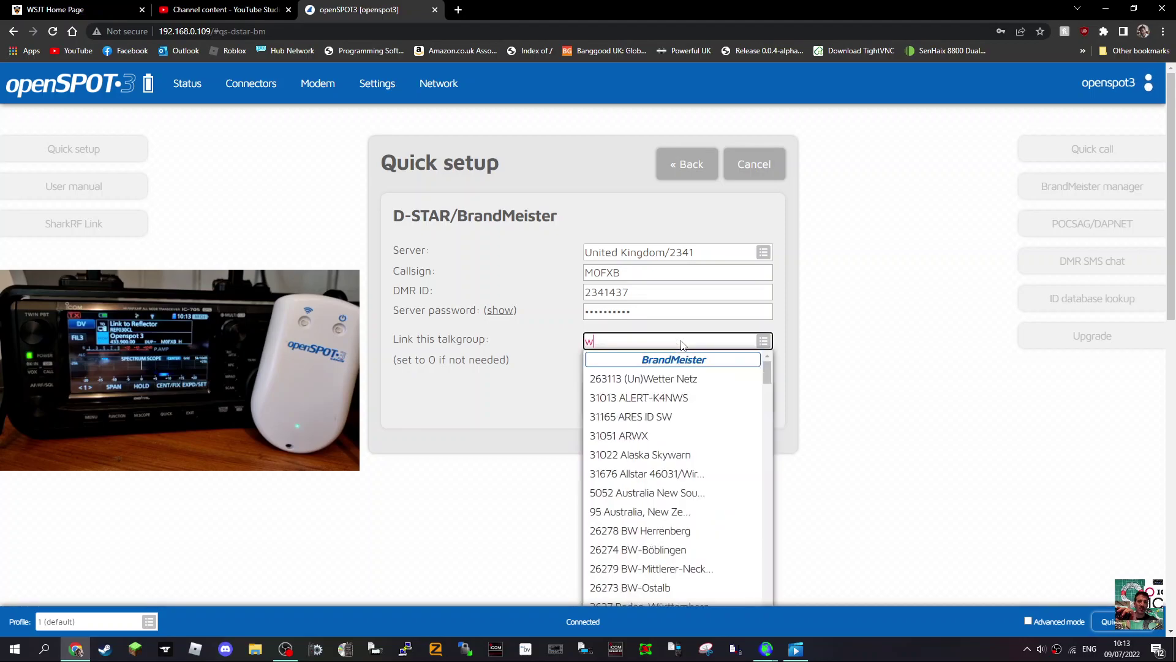
pyautogui.write('orld')
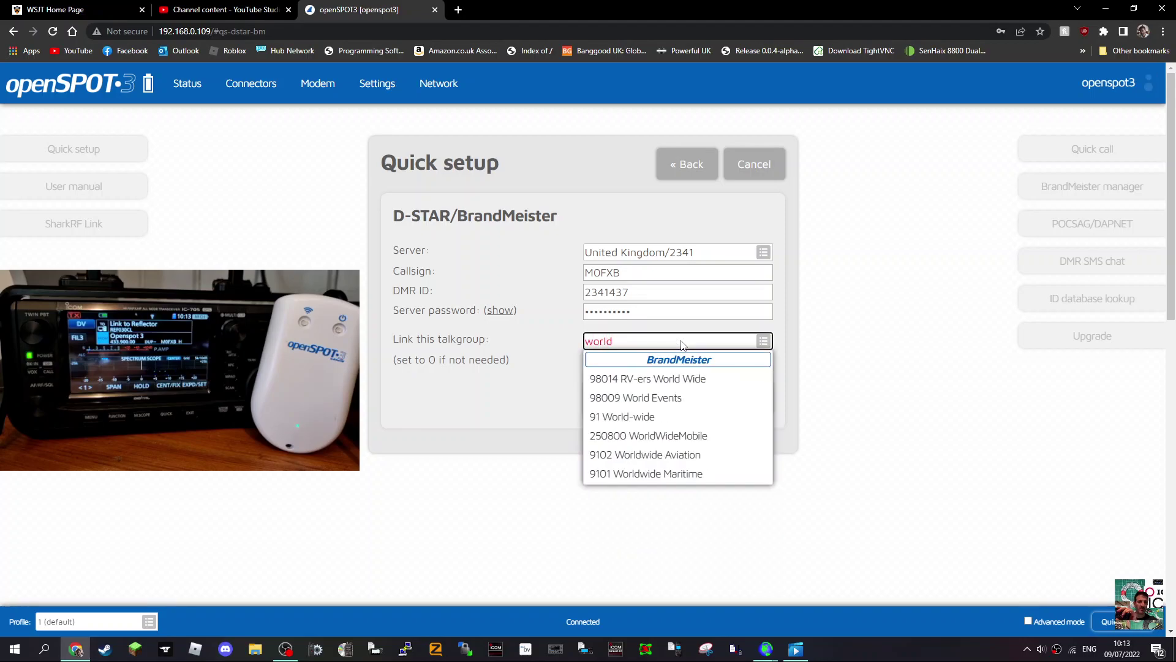
pyautogui.click(637, 417)
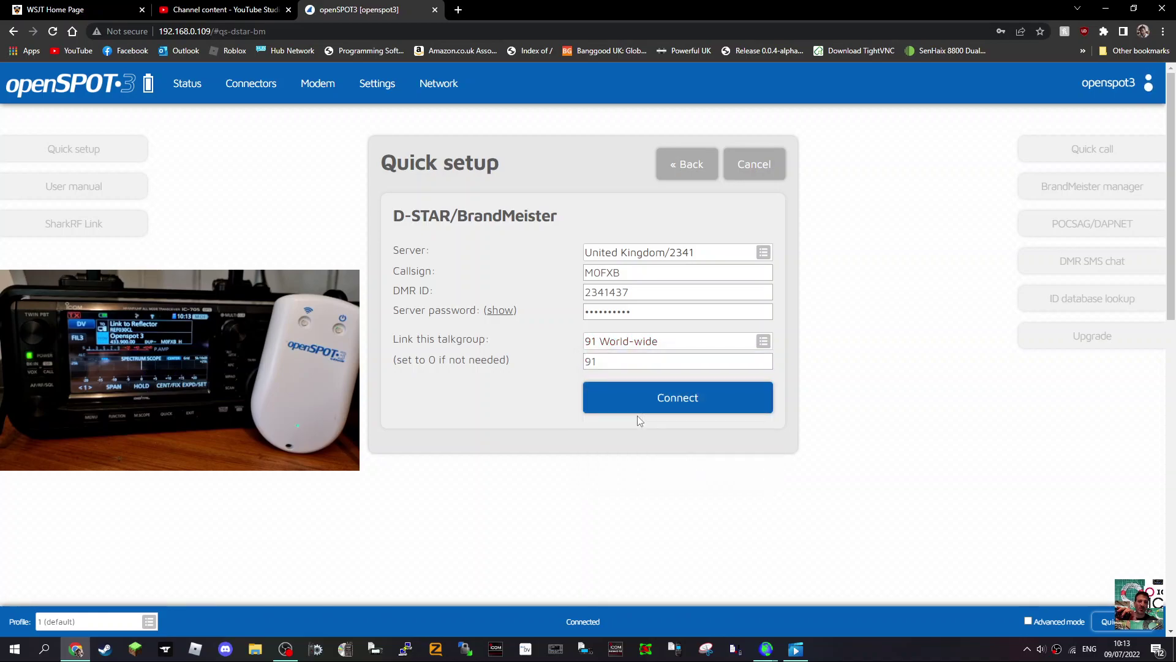
pyautogui.click(767, 256)
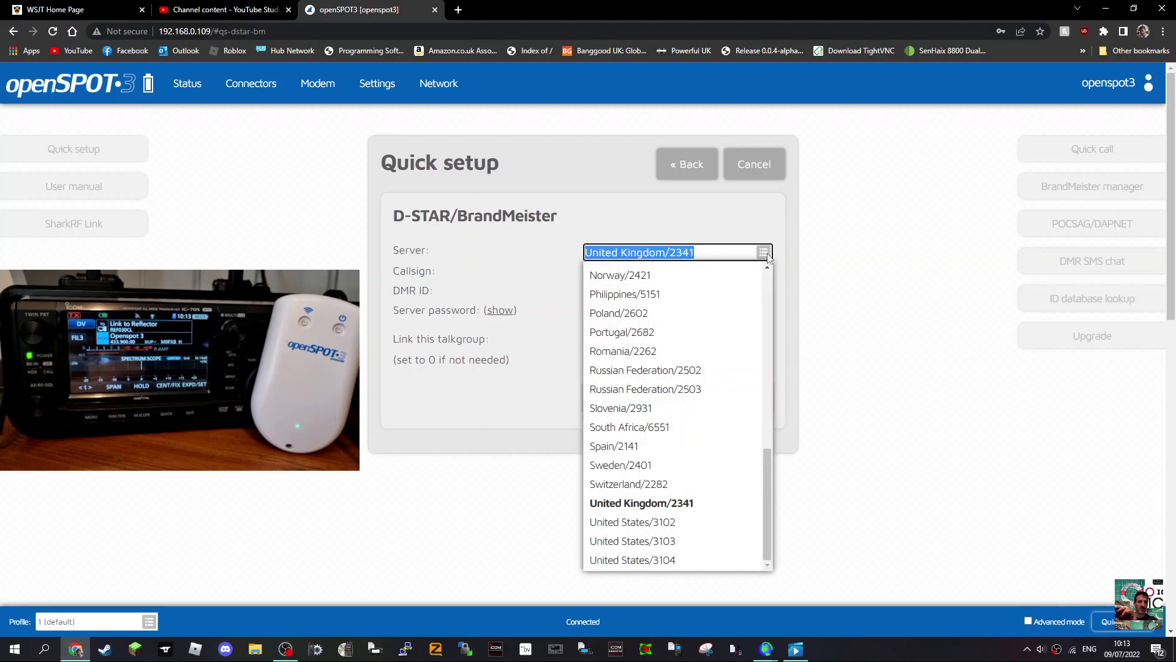
pyautogui.click(767, 256)
# - Connect to BrandMeister on United Kingdom/2341 with talkgroup 91 linked
pyautogui.click(703, 405)
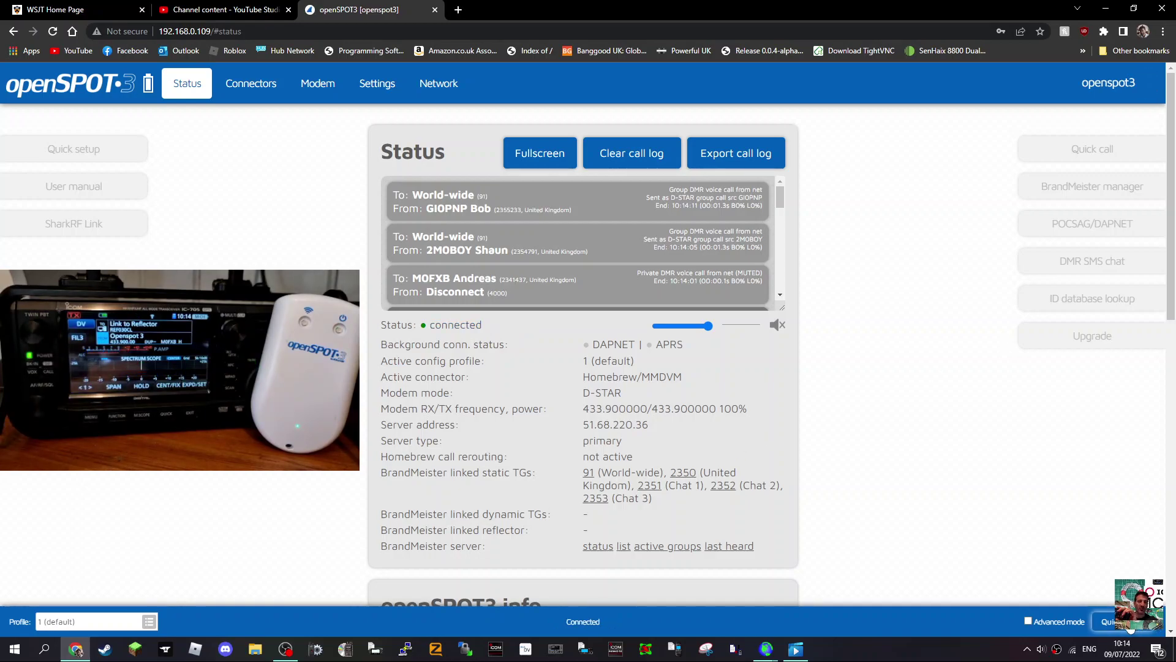
# - Rerun Quick setup, try C4FM, then go back and choose D-STAR
pyautogui.click(1129, 626)
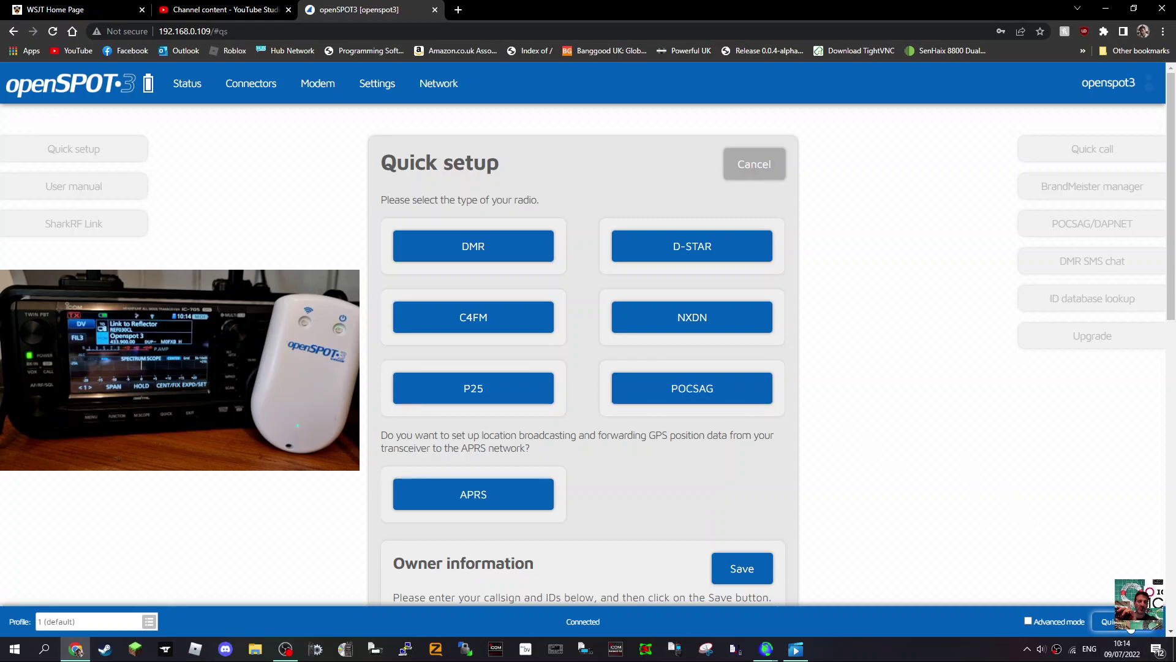
pyautogui.click(474, 320)
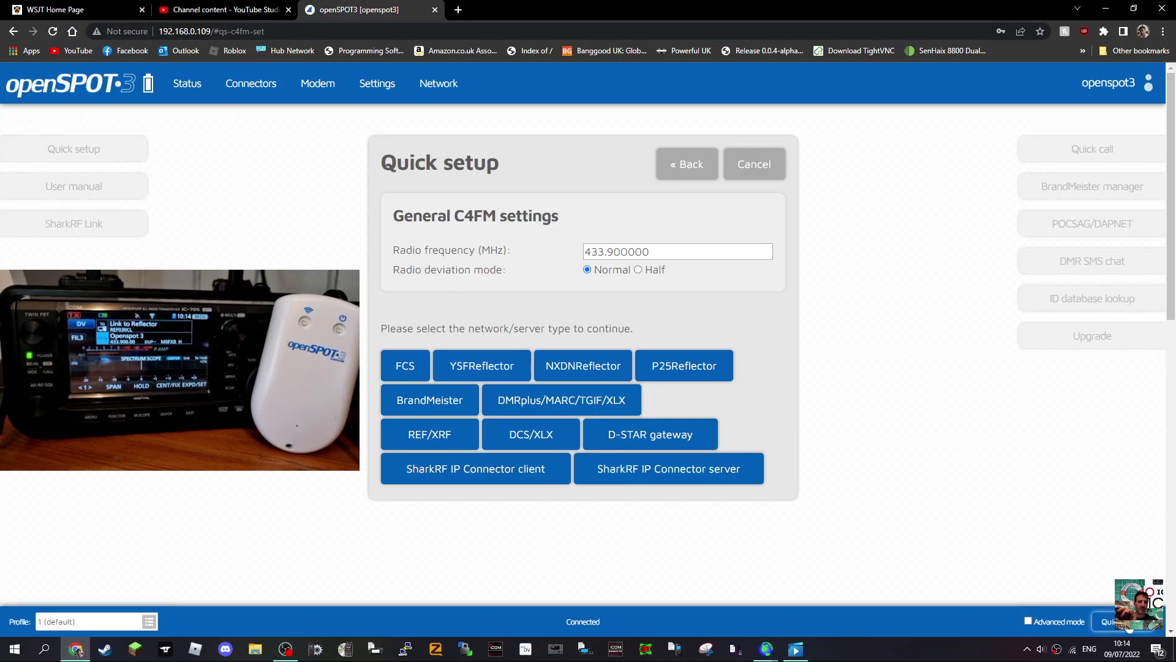
pyautogui.click(1127, 626)
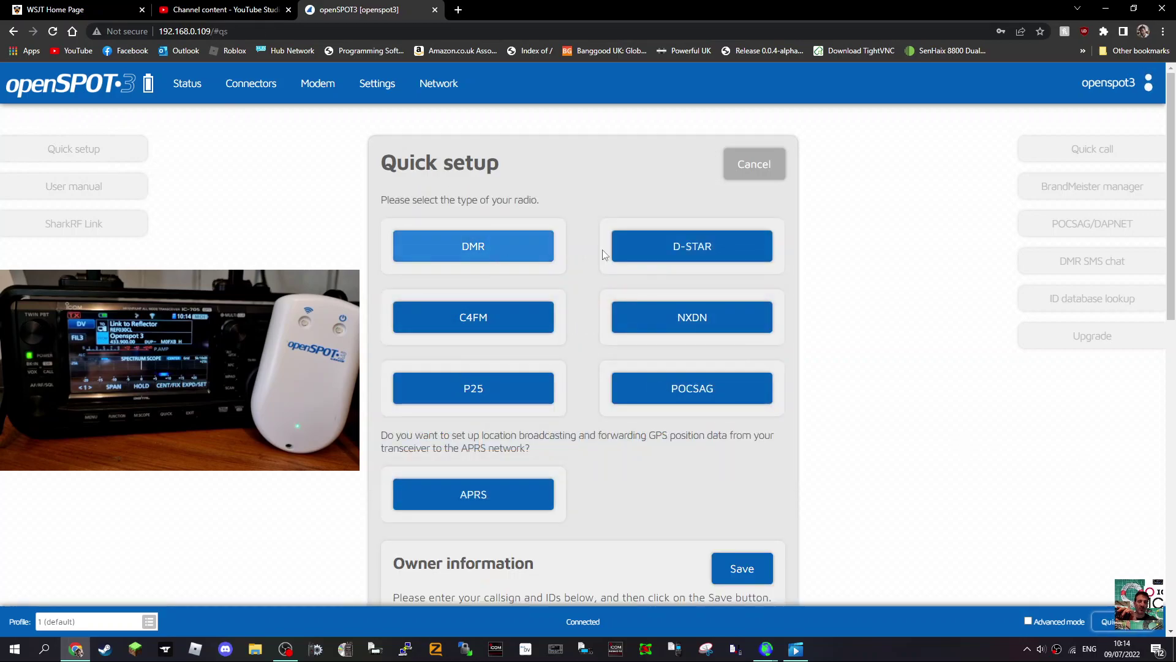
pyautogui.click(688, 252)
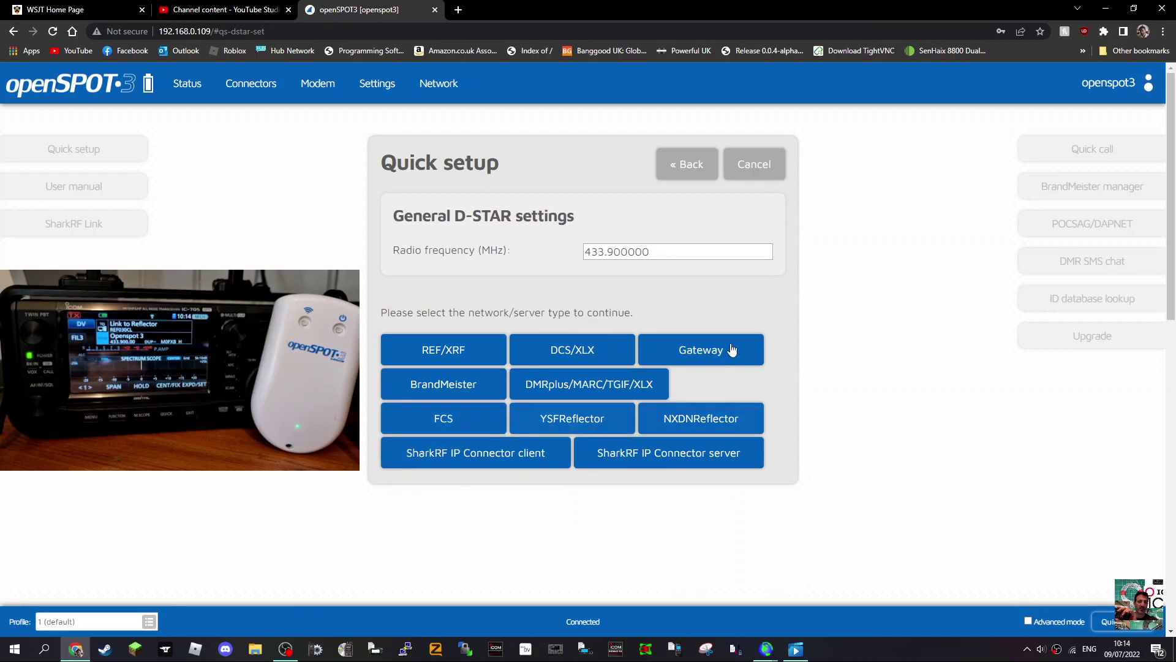
# - Pick YSFReflector and select US-America-Link (32592) as the server
pyautogui.click(568, 422)
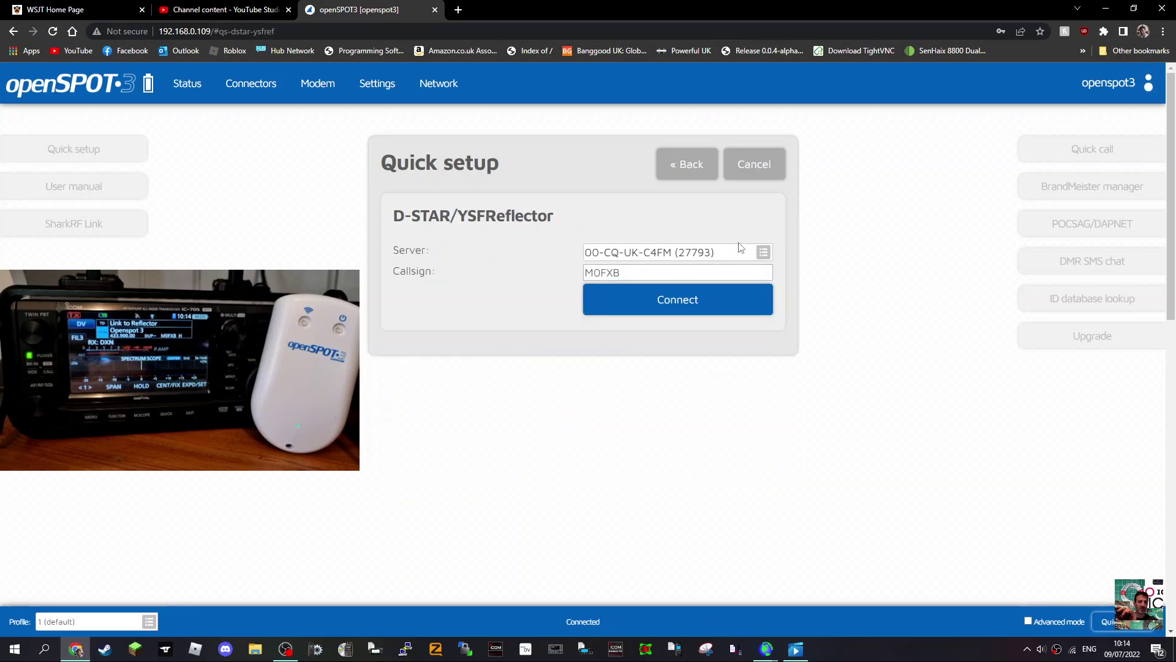
pyautogui.click(762, 253)
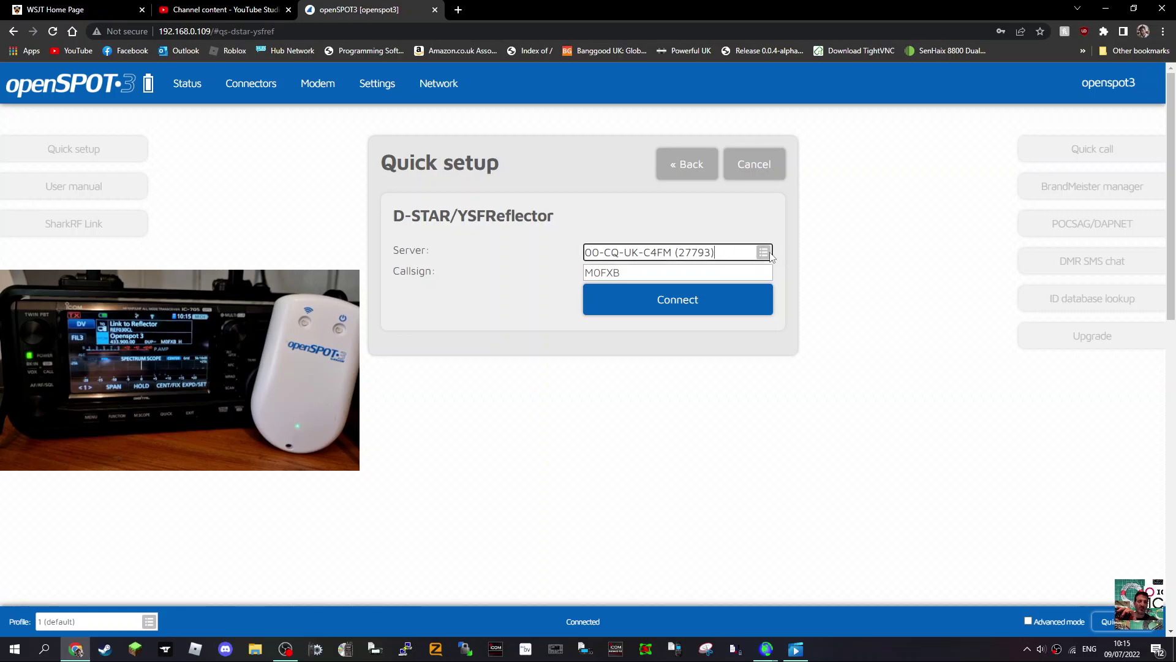
pyautogui.write('a')
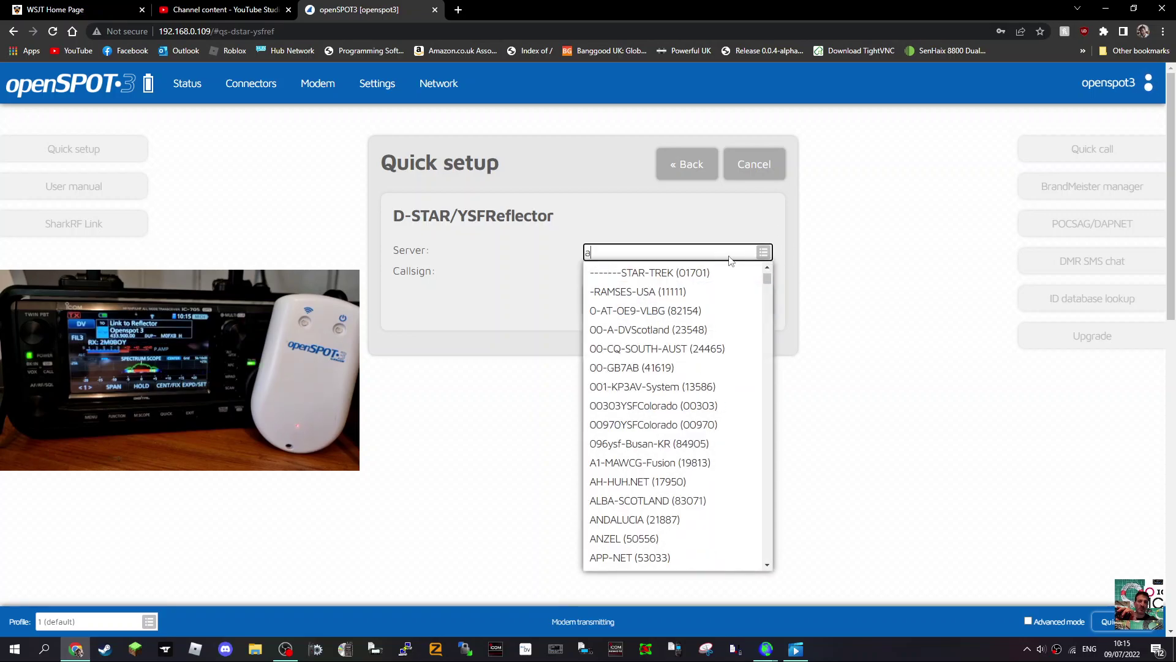
pyautogui.write('me')
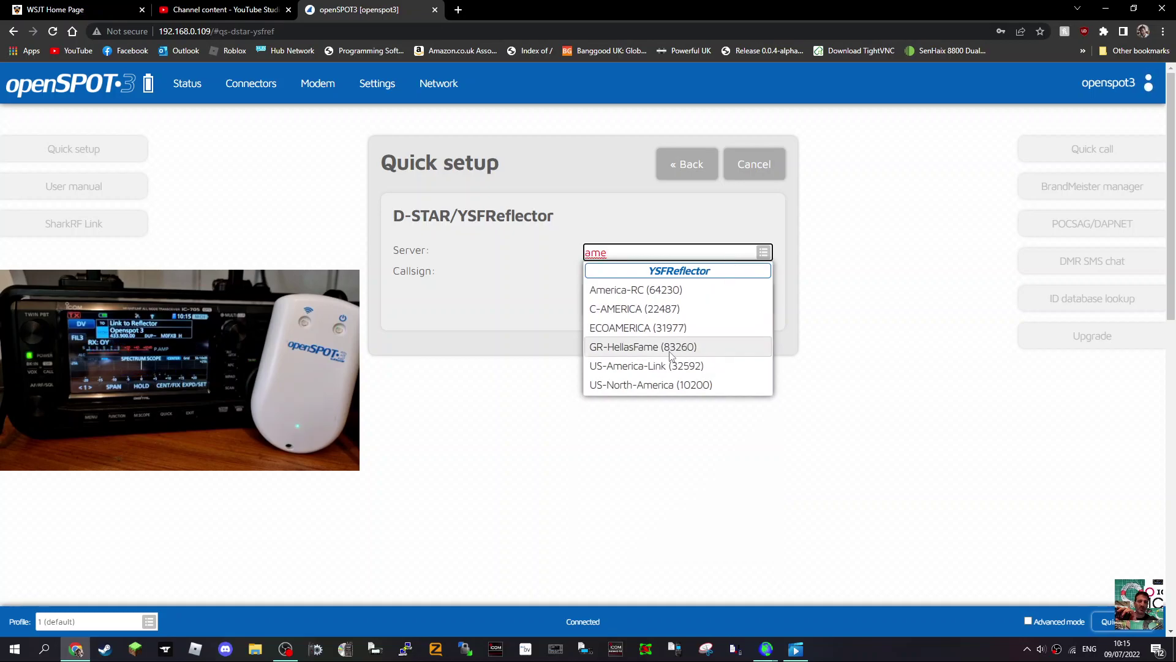
pyautogui.click(661, 368)
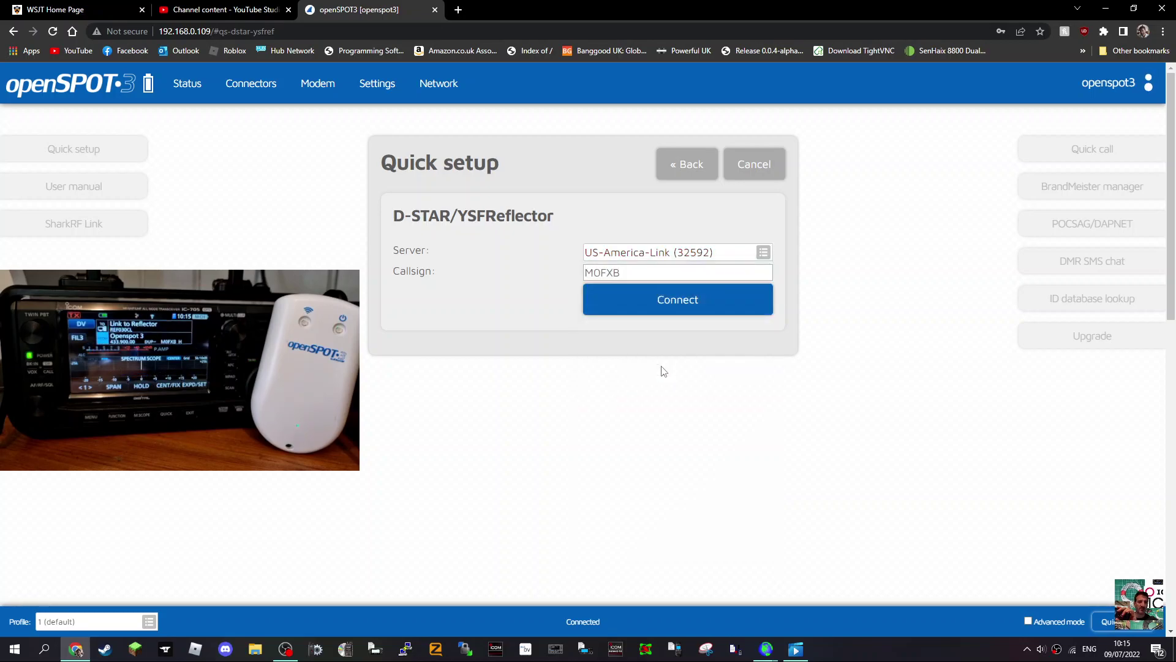
# - Connect to YSF 32592 and scroll through the Status page call log
pyautogui.click(671, 306)
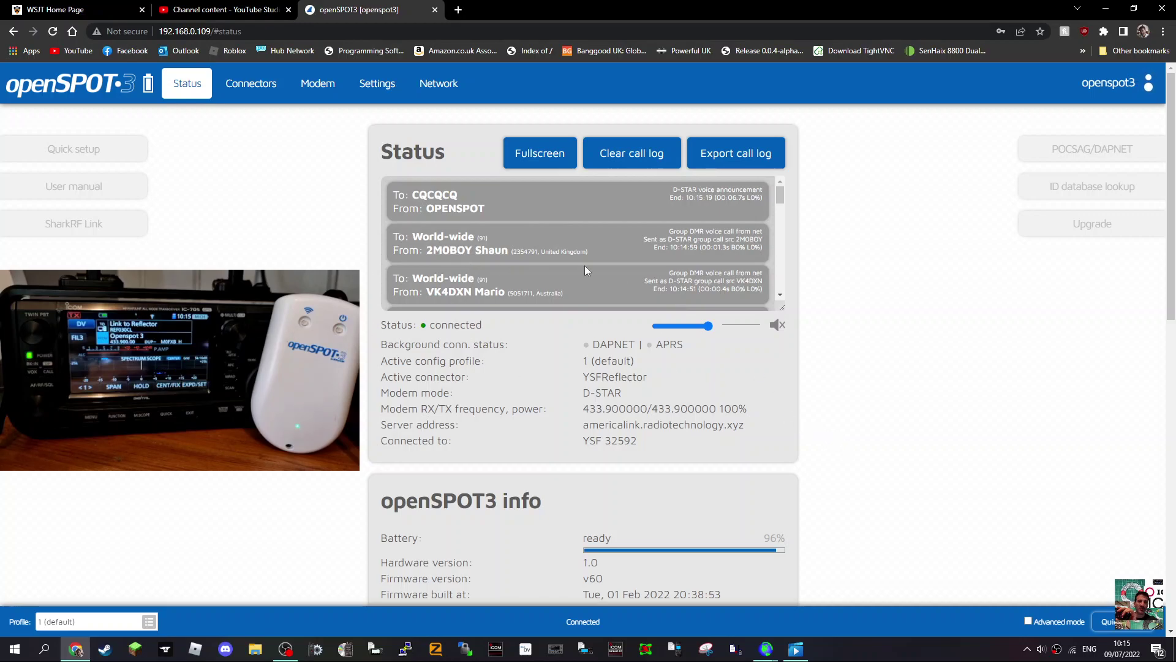
pyautogui.scroll(-3, 638, 267)
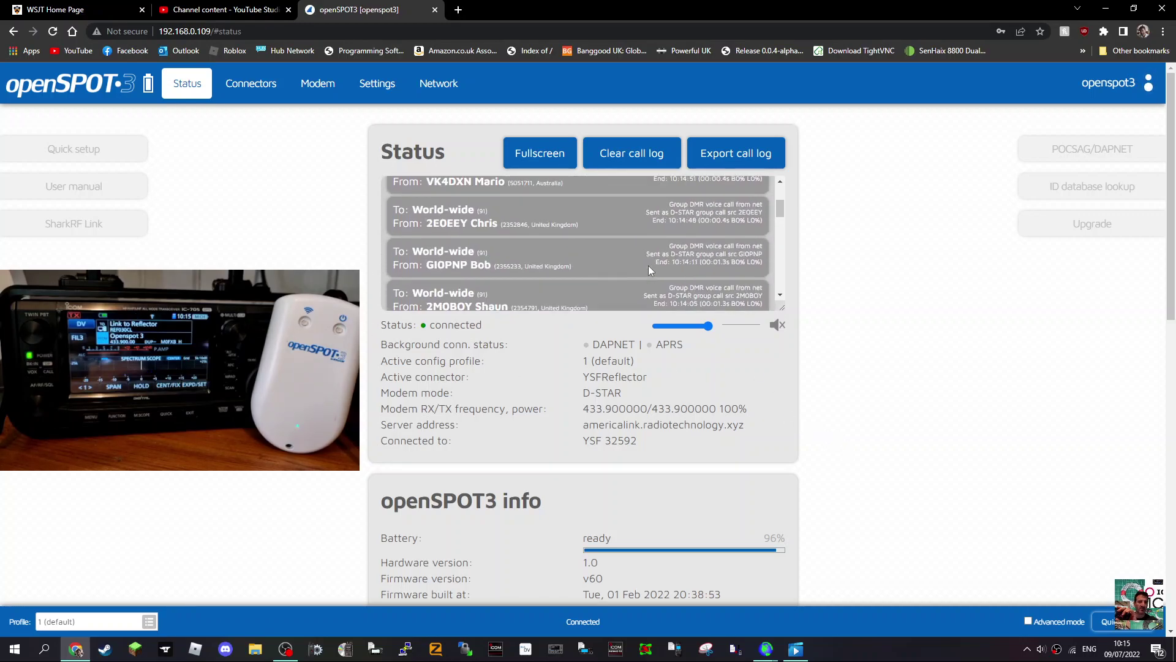
pyautogui.scroll(3, 648, 266)
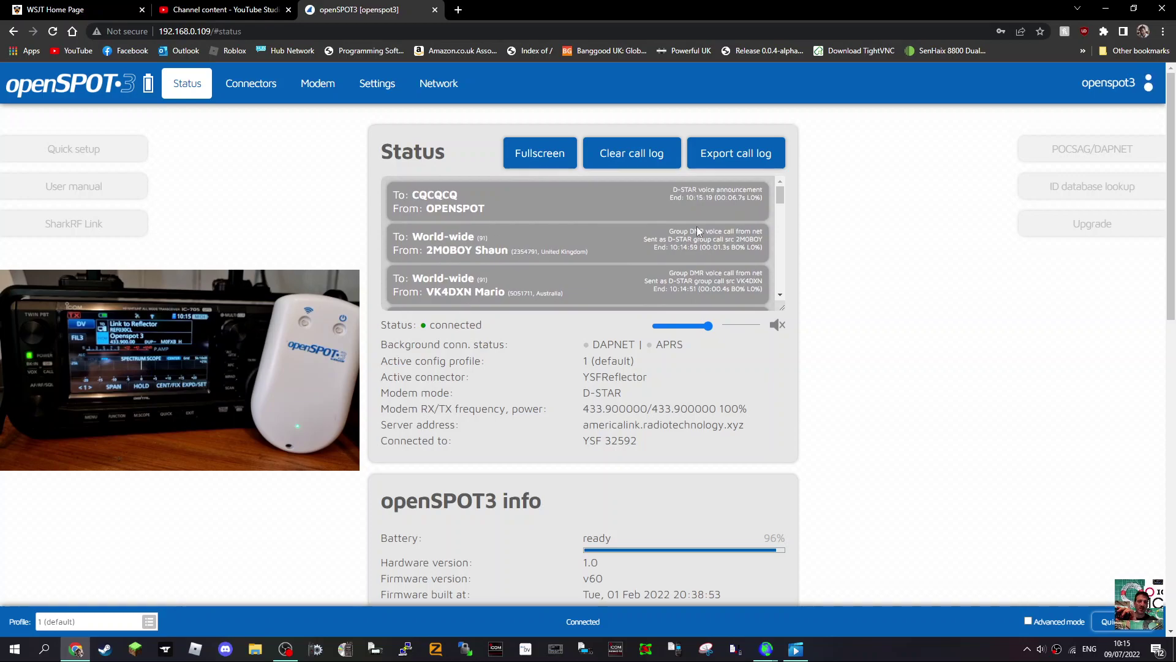
# - Look up a logged caller's callsign on QRZ, then return to the openSPOT3 tab
pyautogui.click(454, 250)
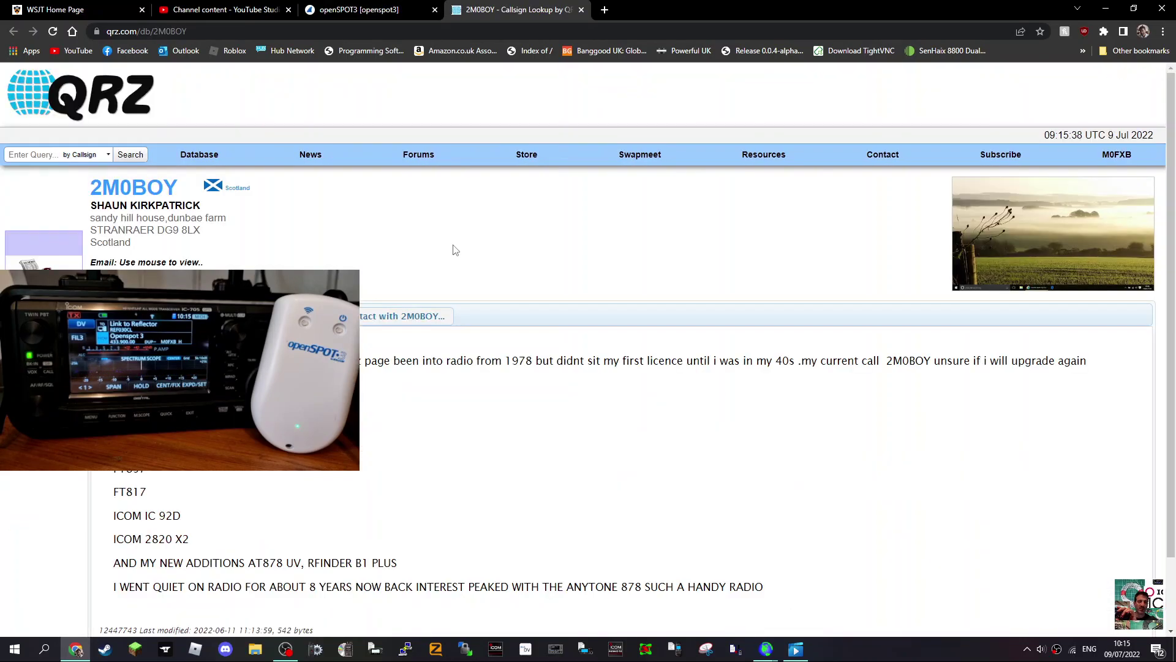
pyautogui.click(373, 16)
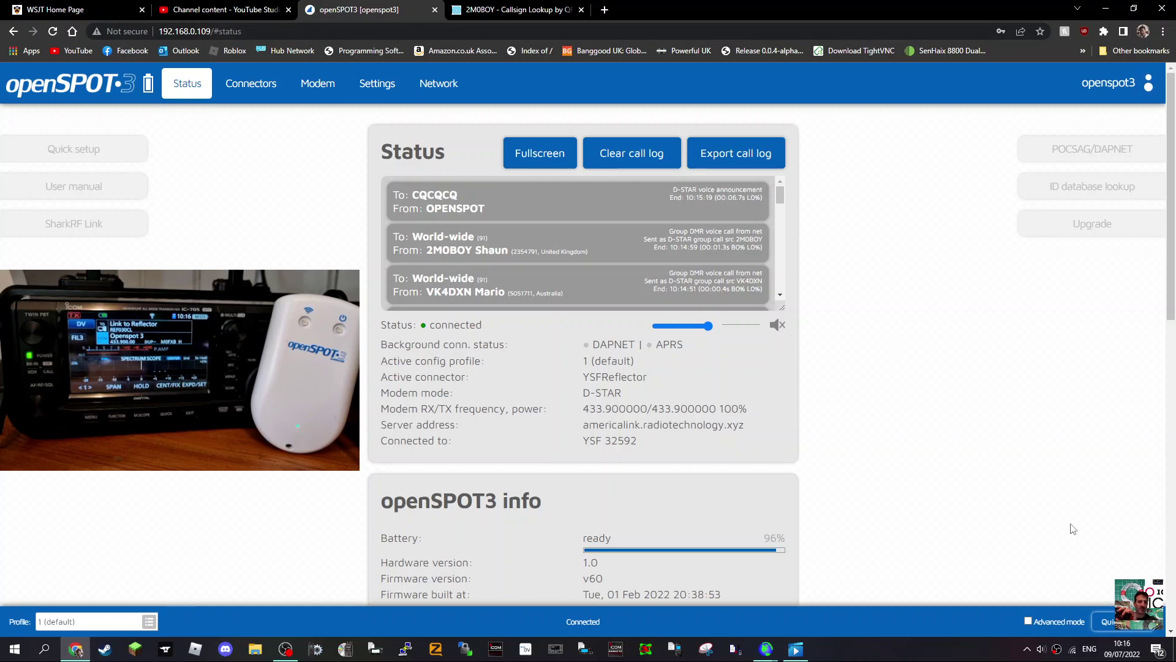
# - Rerun Quick setup with D-STAR and REF/XRF, connecting to REF001 module C
pyautogui.click(1107, 621)
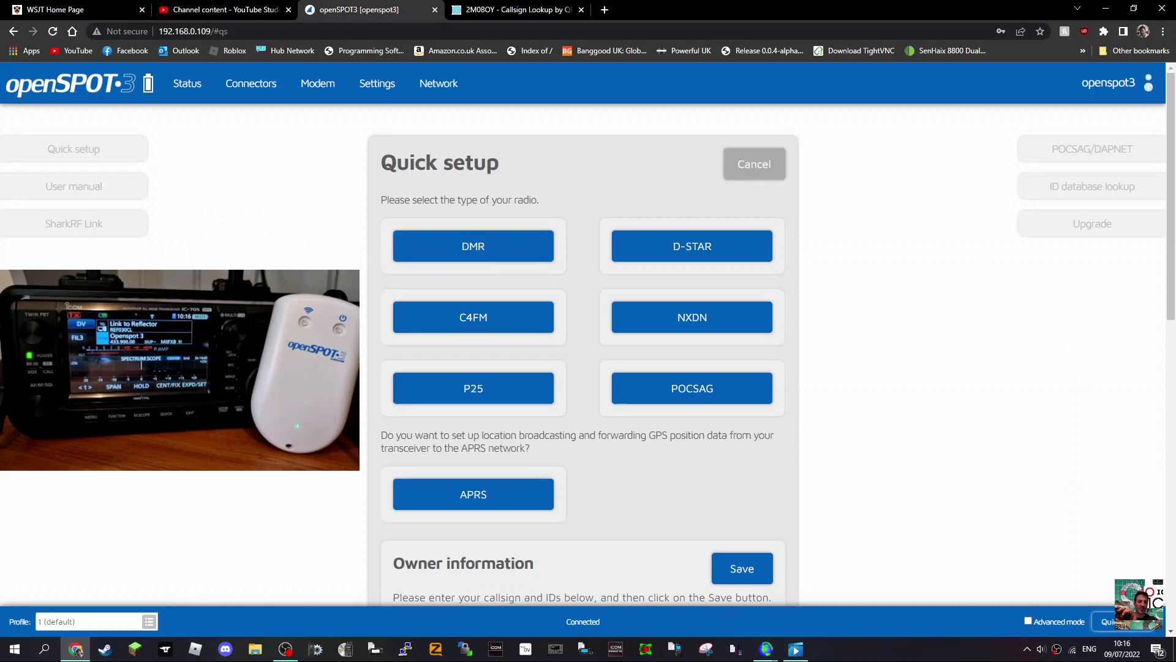
pyautogui.click(481, 244)
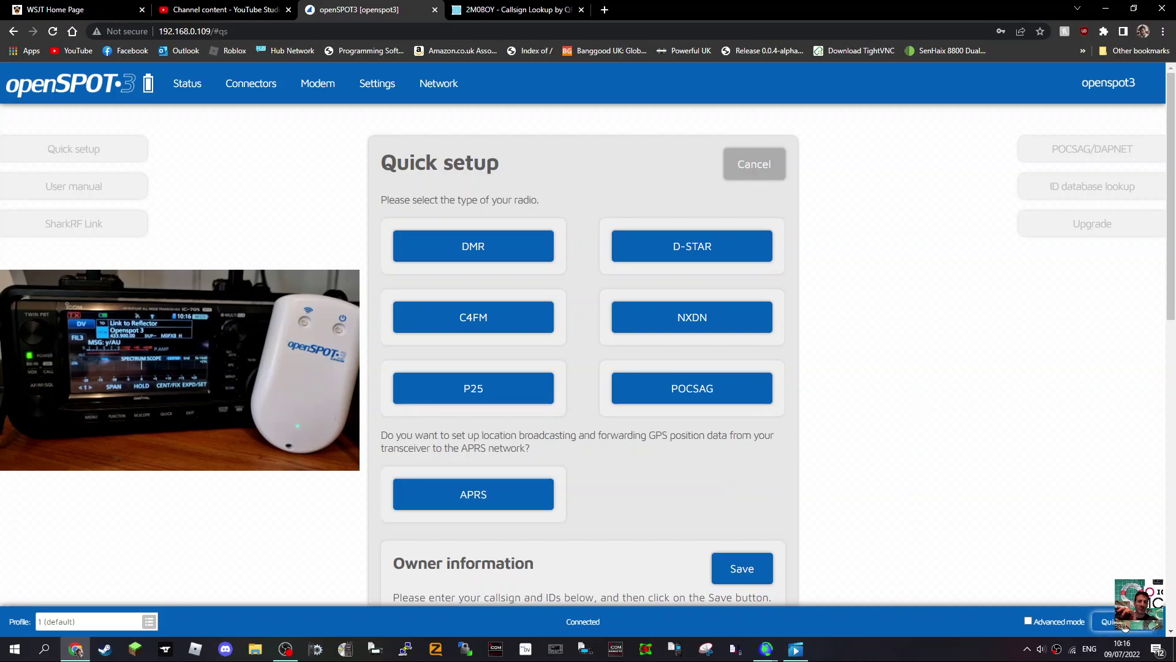
pyautogui.click(700, 245)
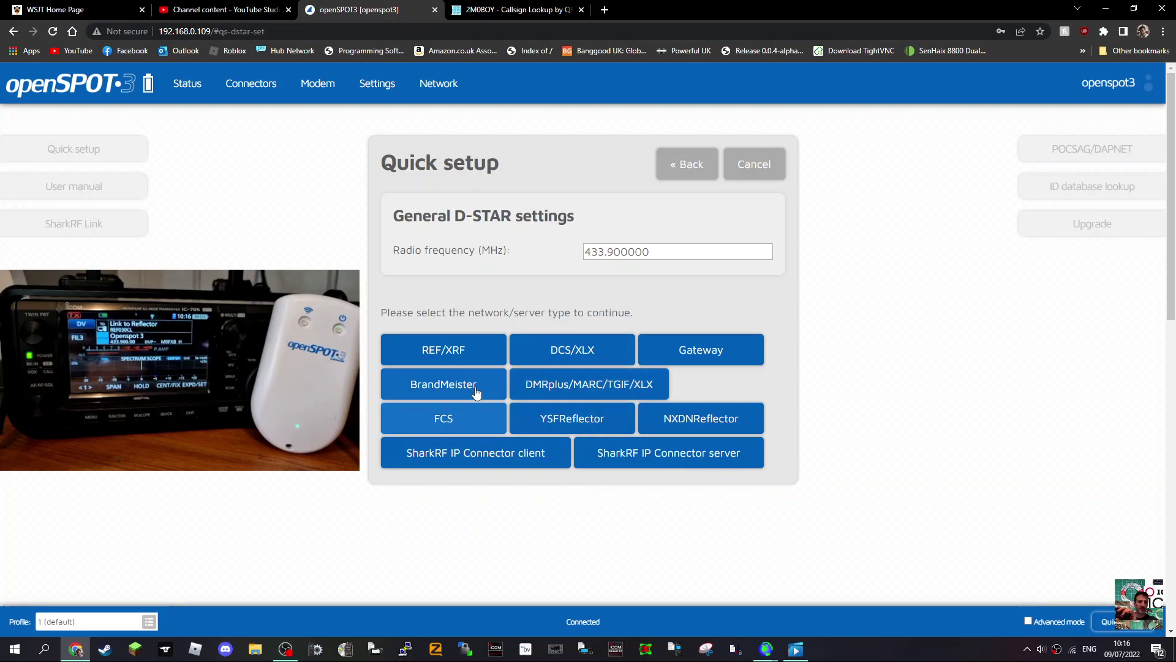
pyautogui.click(448, 346)
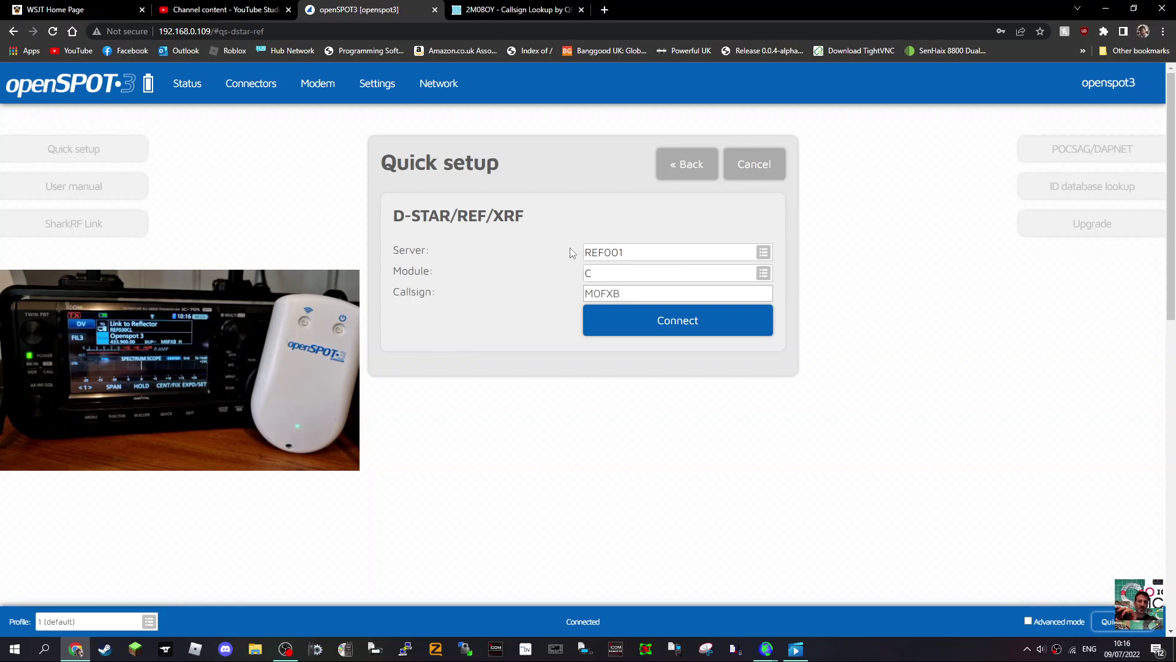
pyautogui.click(662, 325)
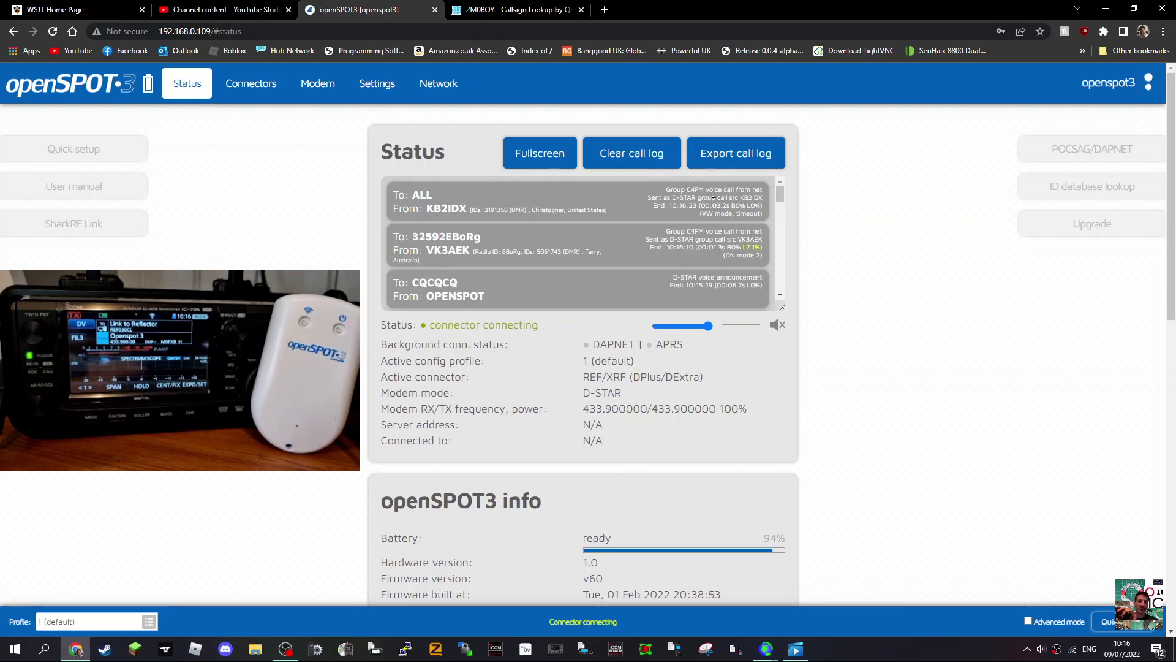
pyautogui.click(1118, 625)
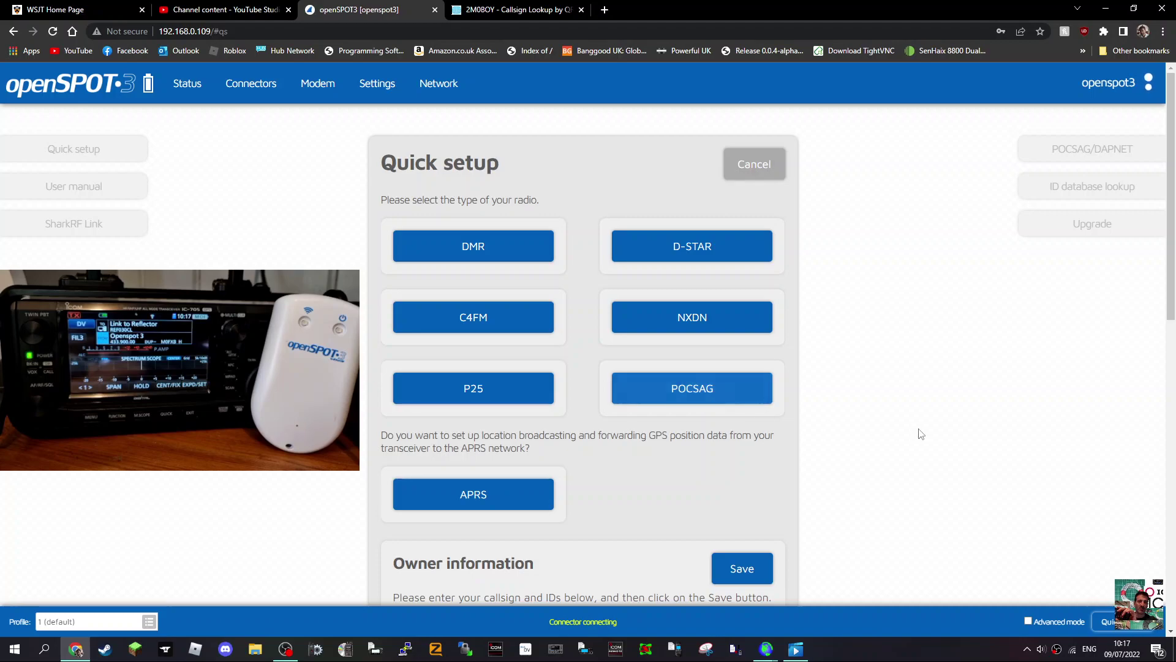
pyautogui.scroll(-2, 950, 431)
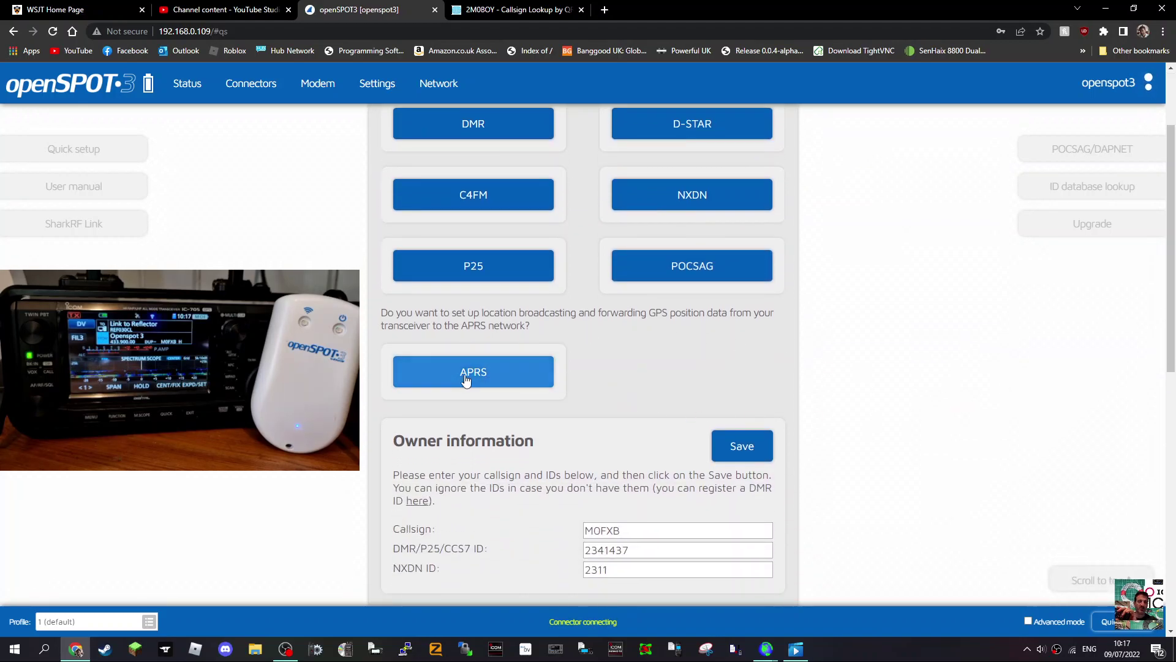
pyautogui.scroll(2, 983, 392)
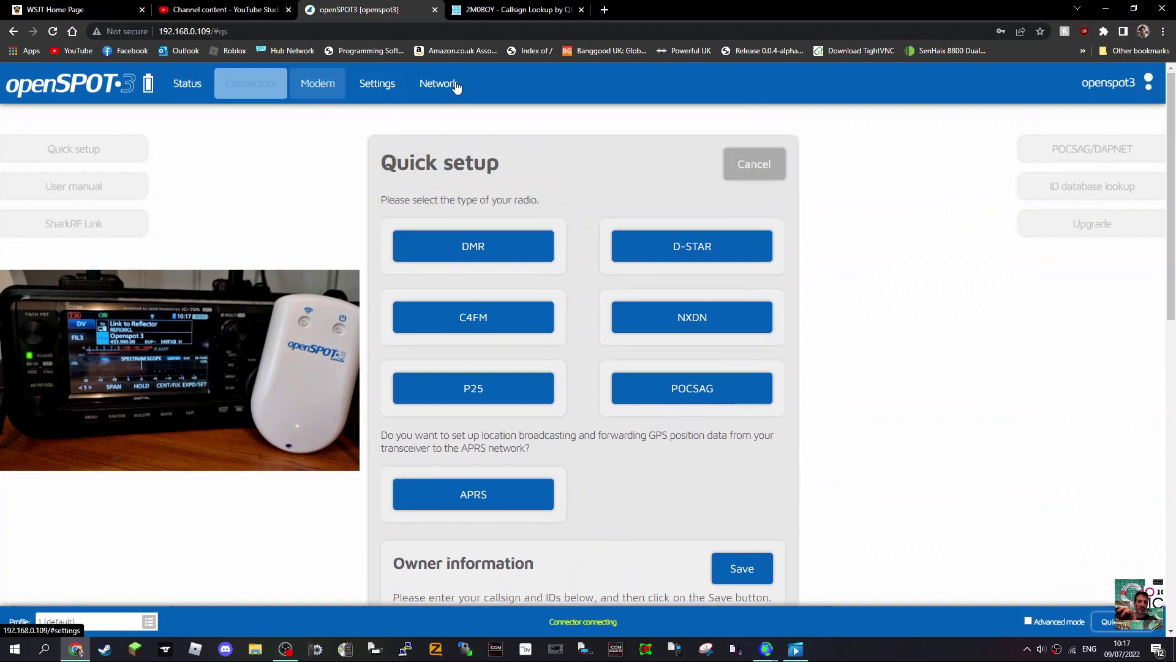
pyautogui.click(182, 84)
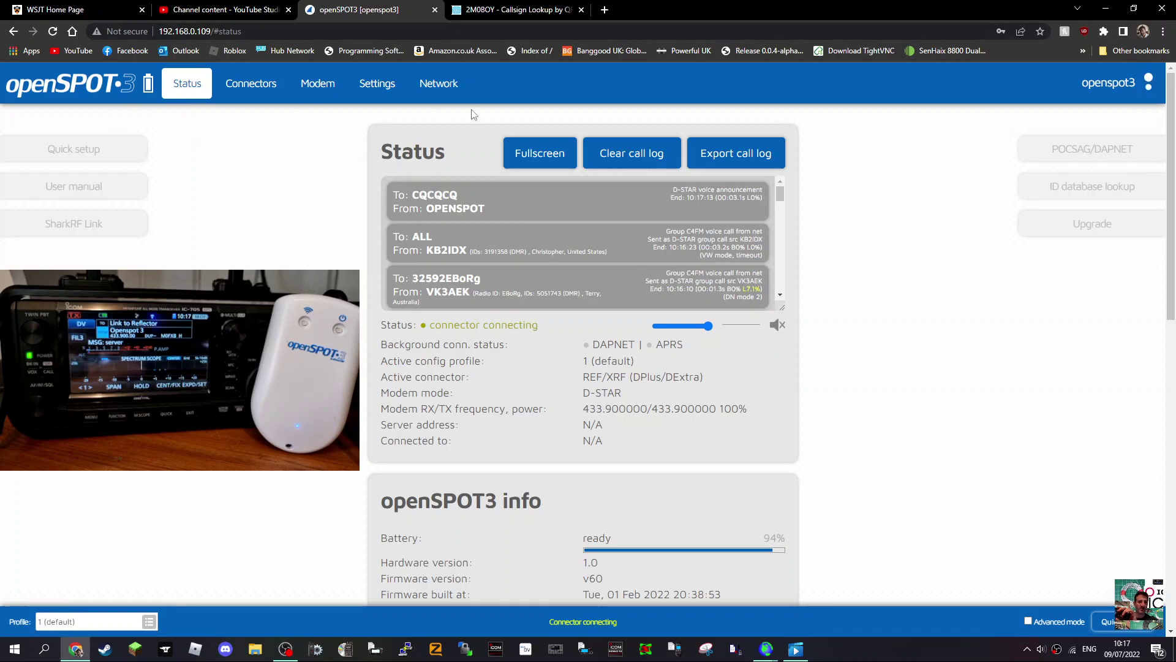
# - Show the Connectors page with Advanced mode on and review the REF/XRF connector settings
pyautogui.click(262, 88)
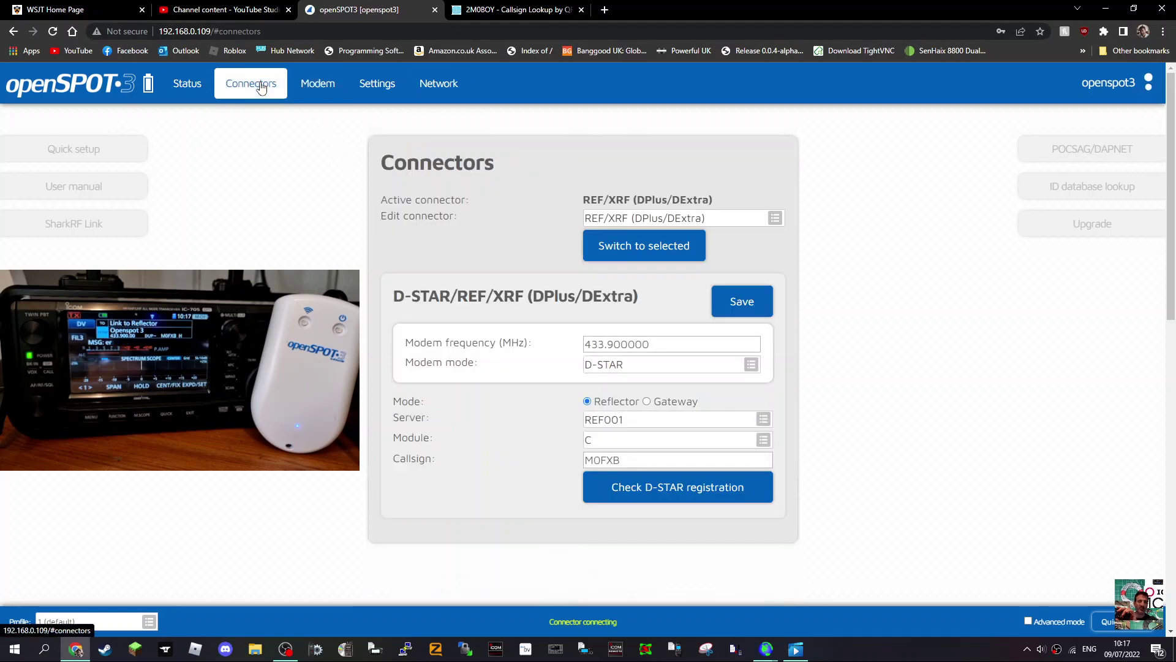
pyautogui.scroll(-3, 727, 380)
pyautogui.scroll(3, 858, 385)
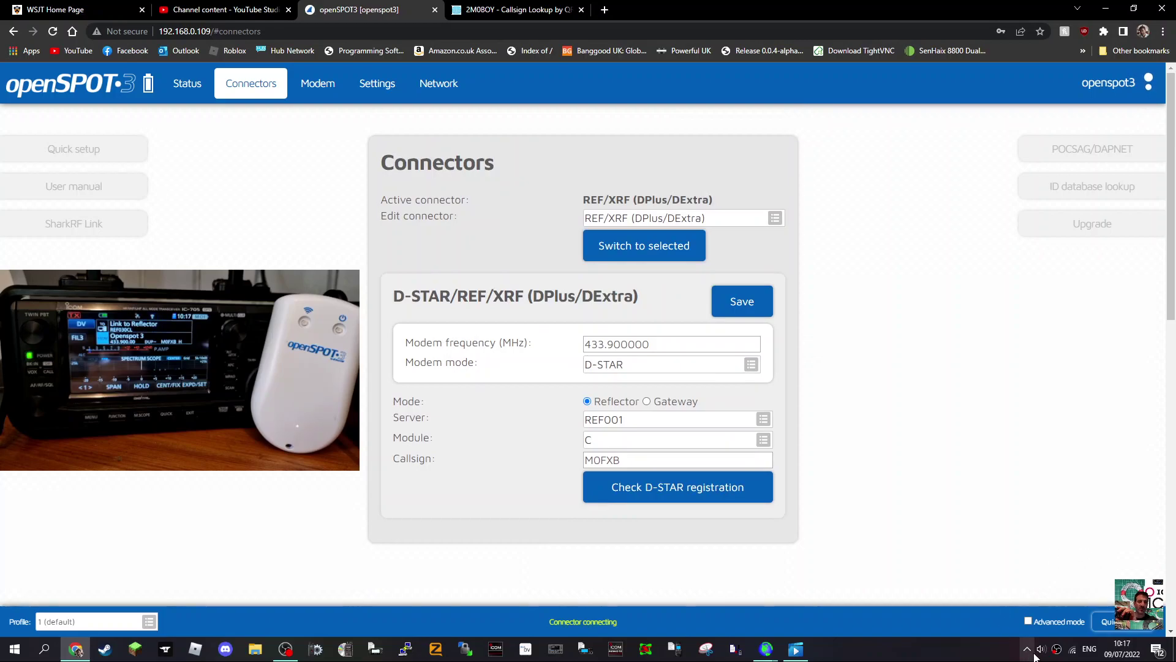
pyautogui.click(1029, 620)
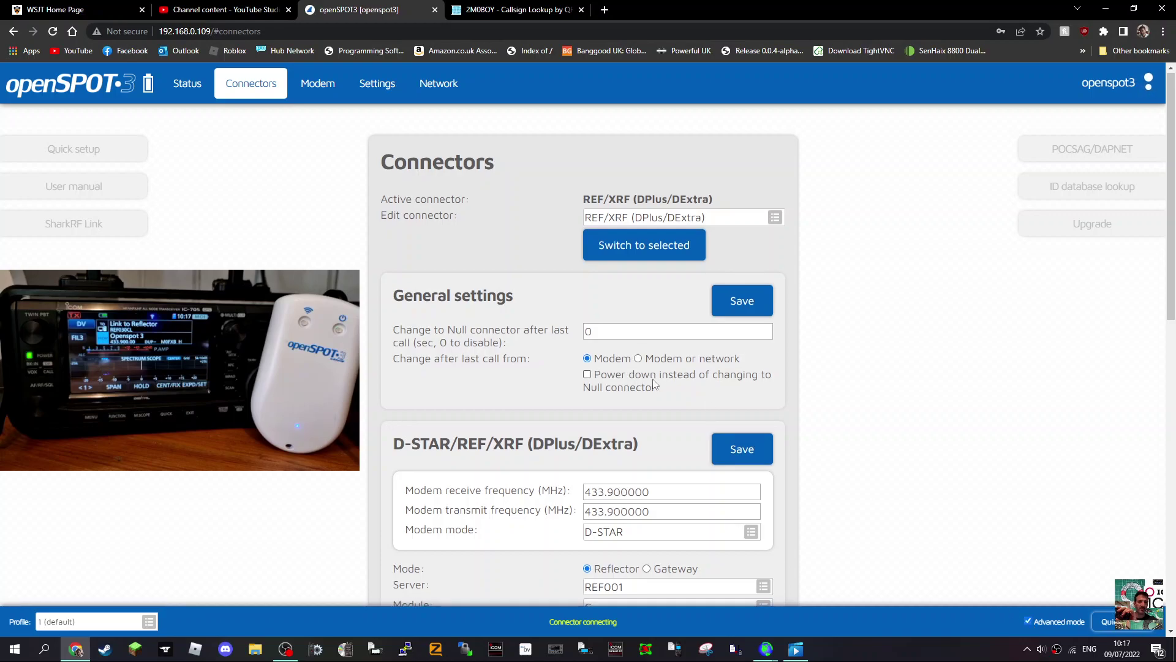
pyautogui.scroll(-10, 654, 384)
pyautogui.scroll(6, 717, 405)
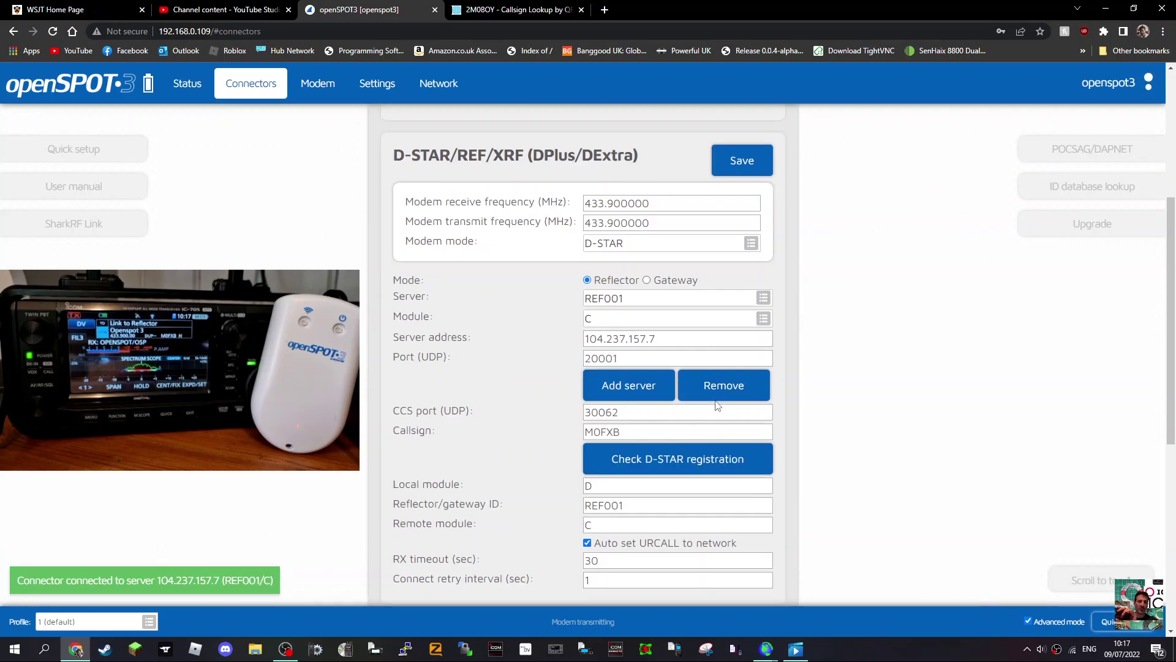
pyautogui.scroll(5, 717, 405)
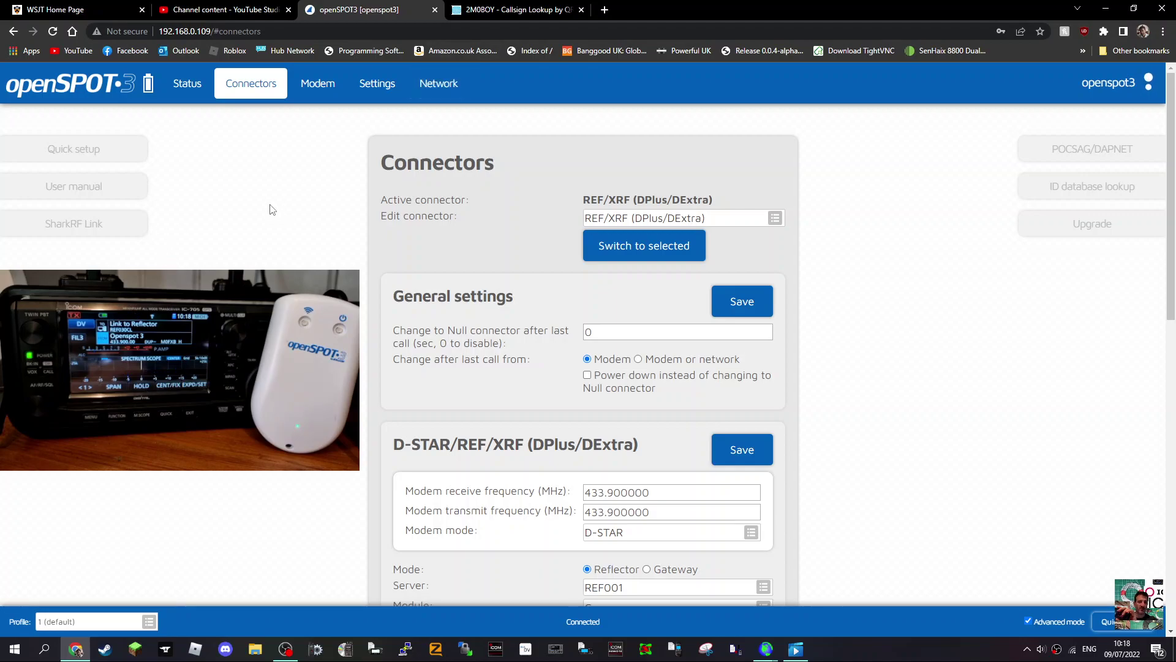
# - Look over the Modem settings page
pyautogui.click(317, 83)
pyautogui.scroll(-3, 639, 324)
pyautogui.scroll(-6, 639, 328)
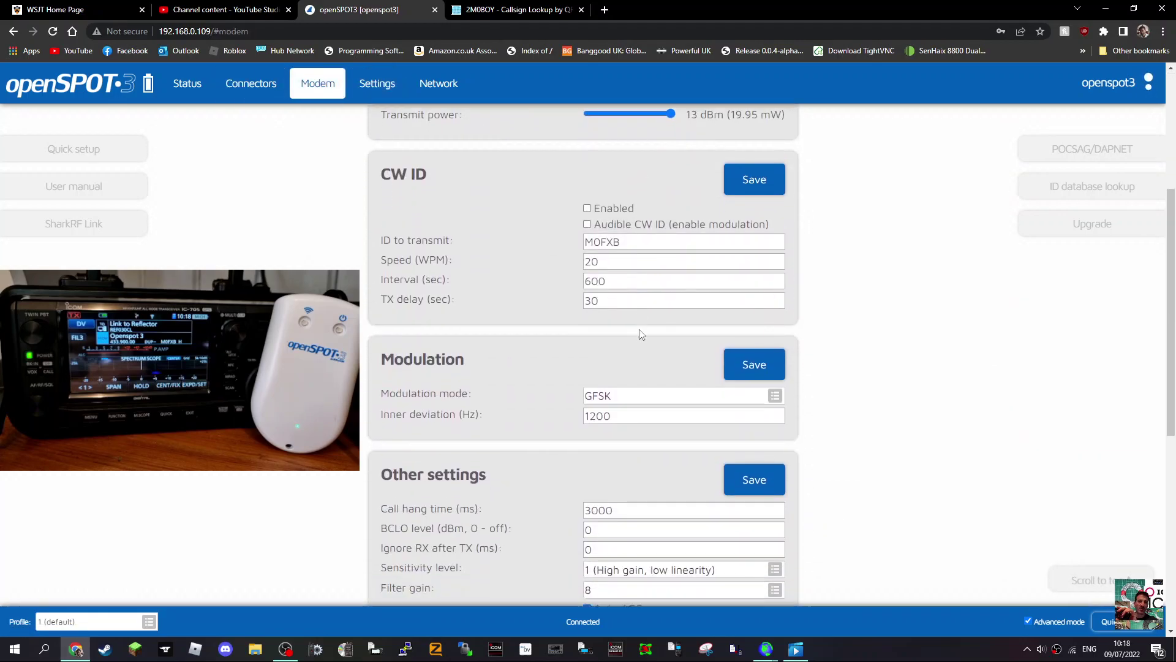
pyautogui.scroll(9, 640, 331)
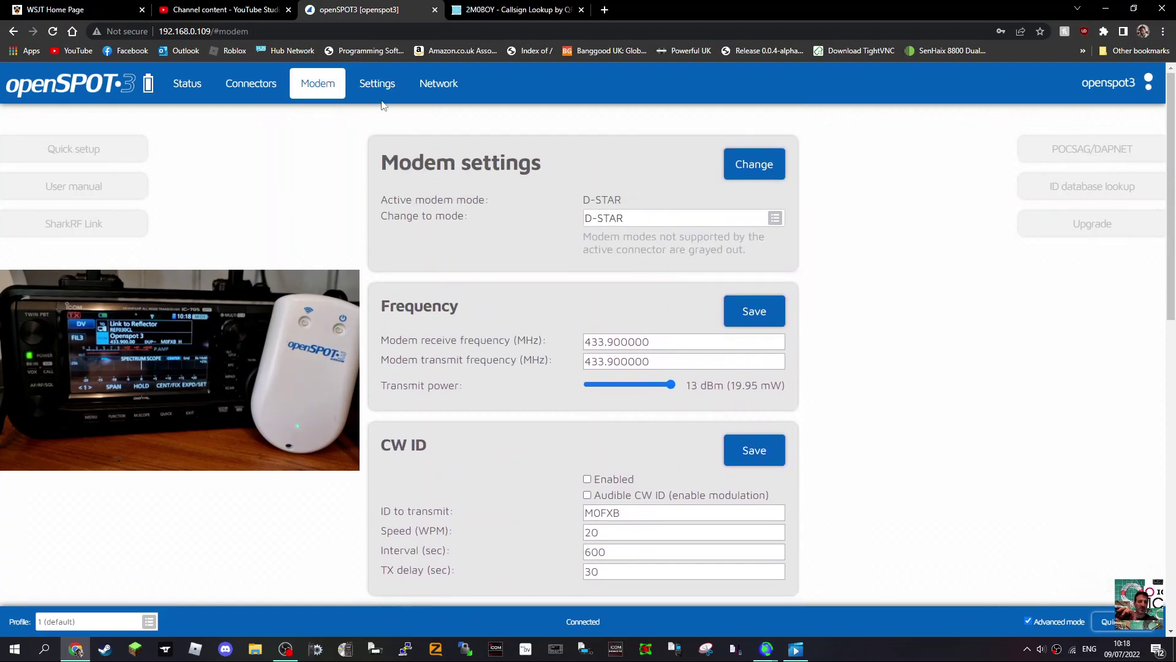
# - Review the Settings page, where configuration profile slot 1 (default) is active
pyautogui.click(376, 84)
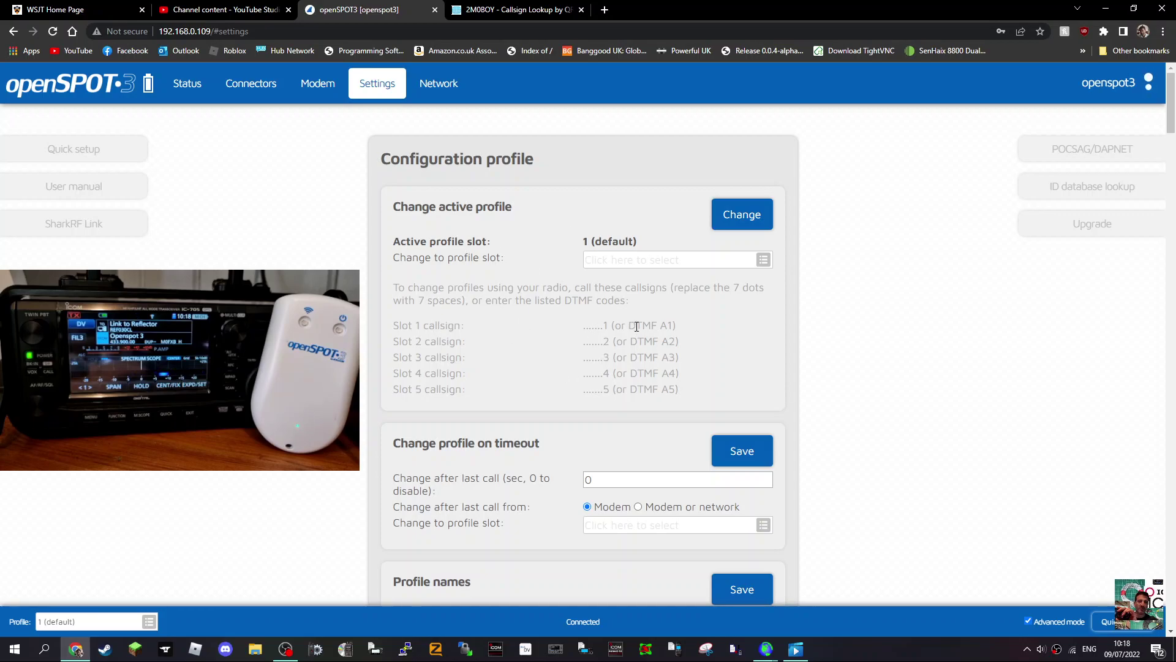
pyautogui.scroll(-3, 625, 316)
pyautogui.scroll(3, 654, 317)
pyautogui.scroll(-5, 698, 361)
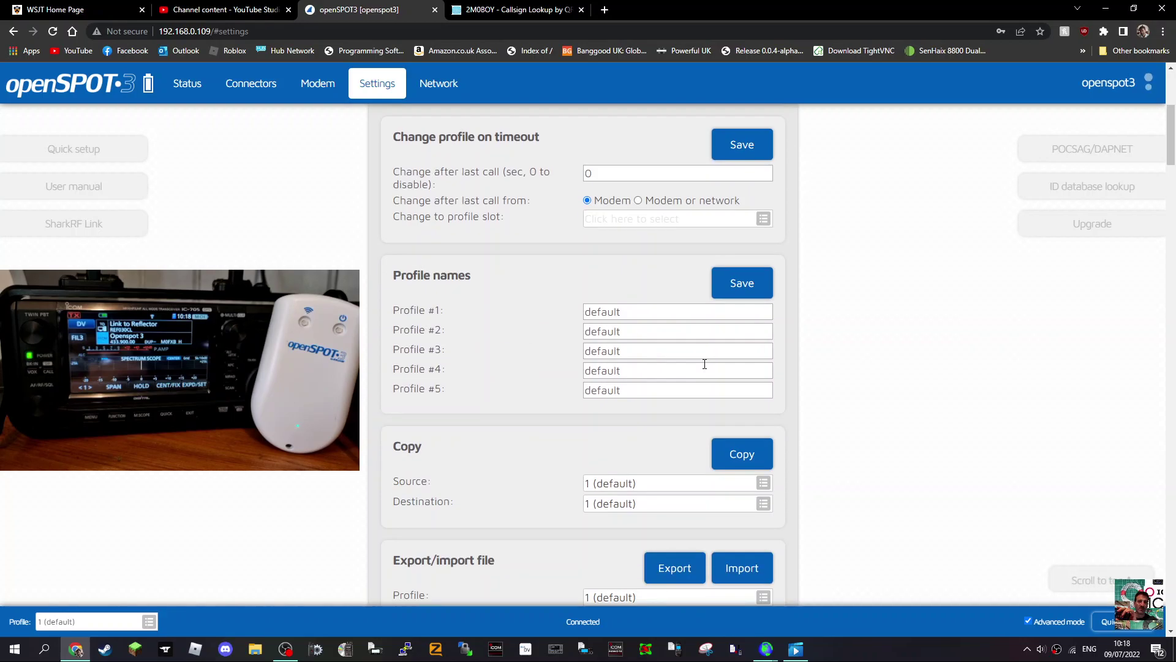
pyautogui.scroll(5, 698, 361)
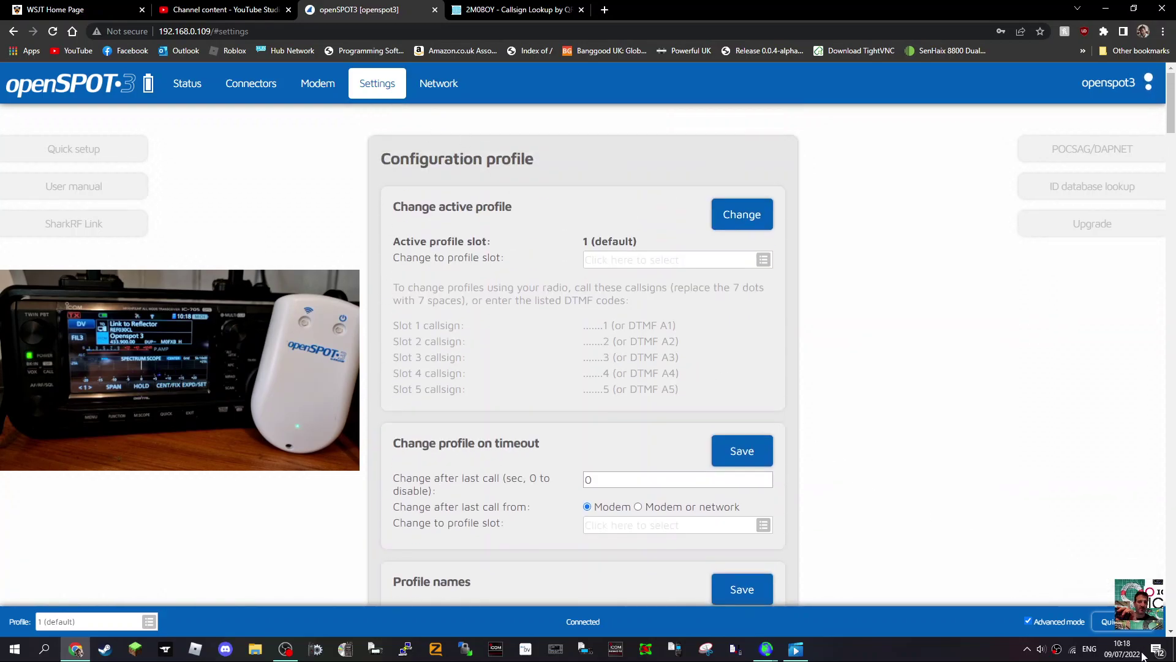
# - Check the Network page, then go back to Status showing REF001/C on 104.237.157.7
pyautogui.click(436, 84)
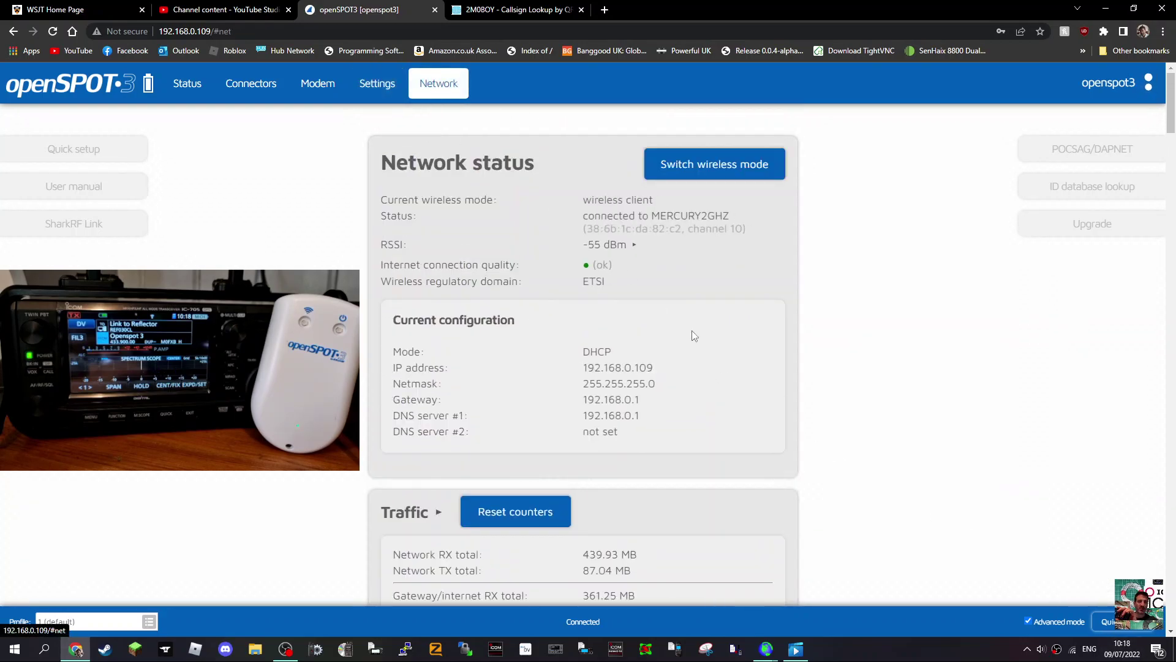
pyautogui.scroll(-11, 692, 329)
pyautogui.scroll(7, 748, 358)
pyautogui.scroll(4, 747, 361)
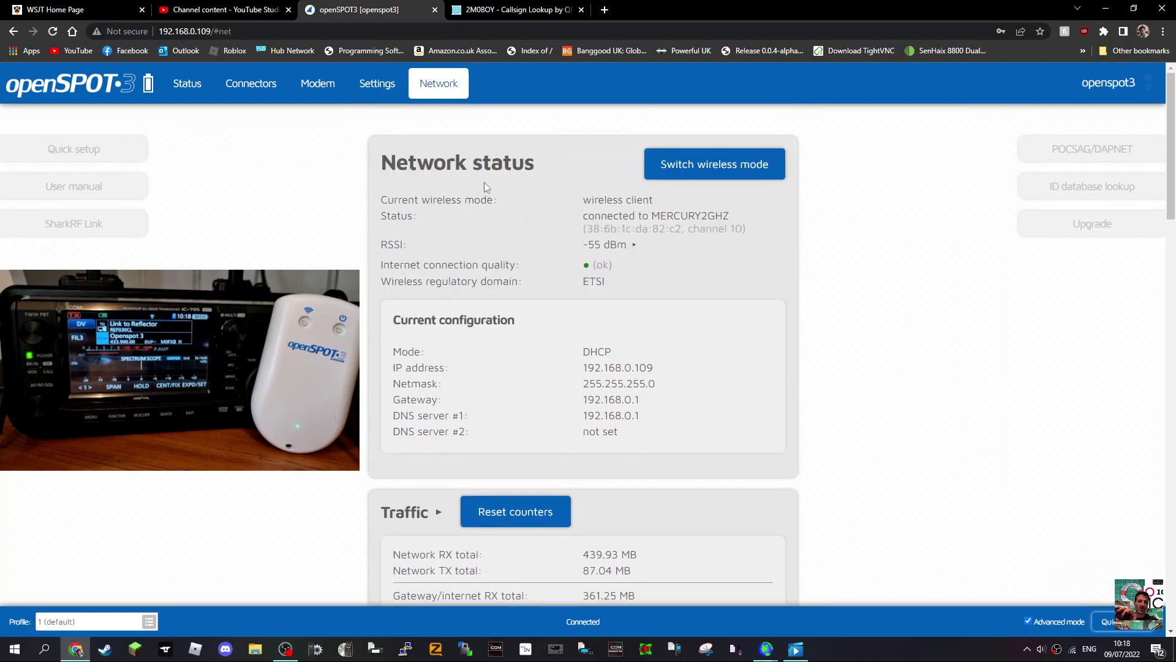
pyautogui.click(40, 91)
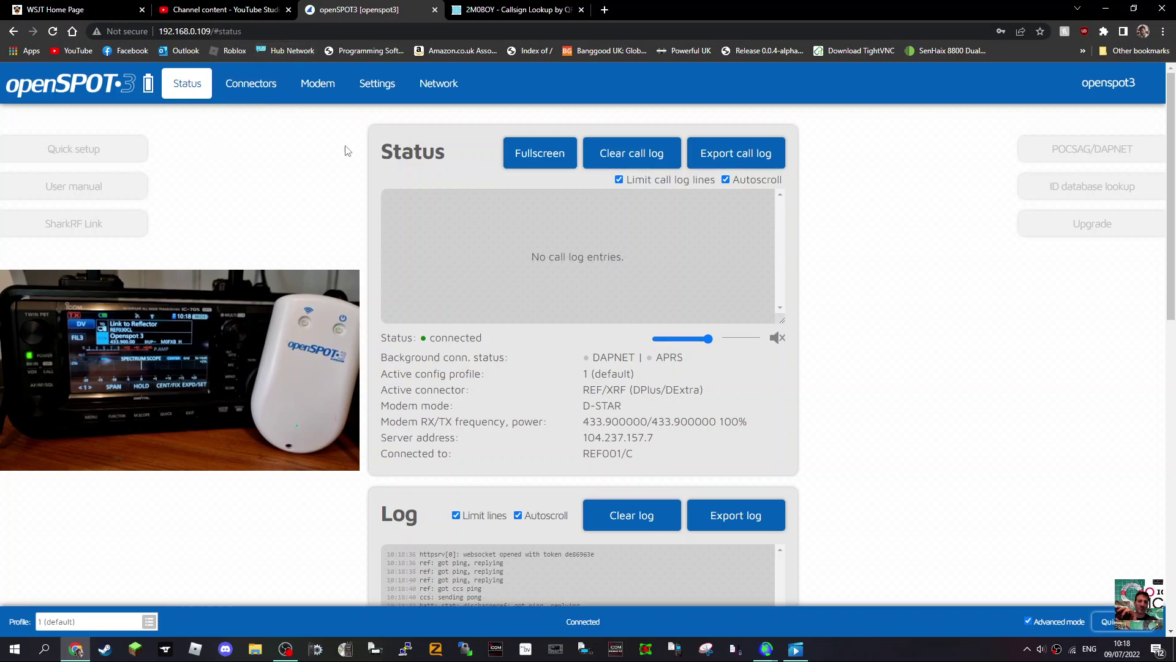
# - Load sharkrf.link in a new browser tab
pyautogui.click(604, 10)
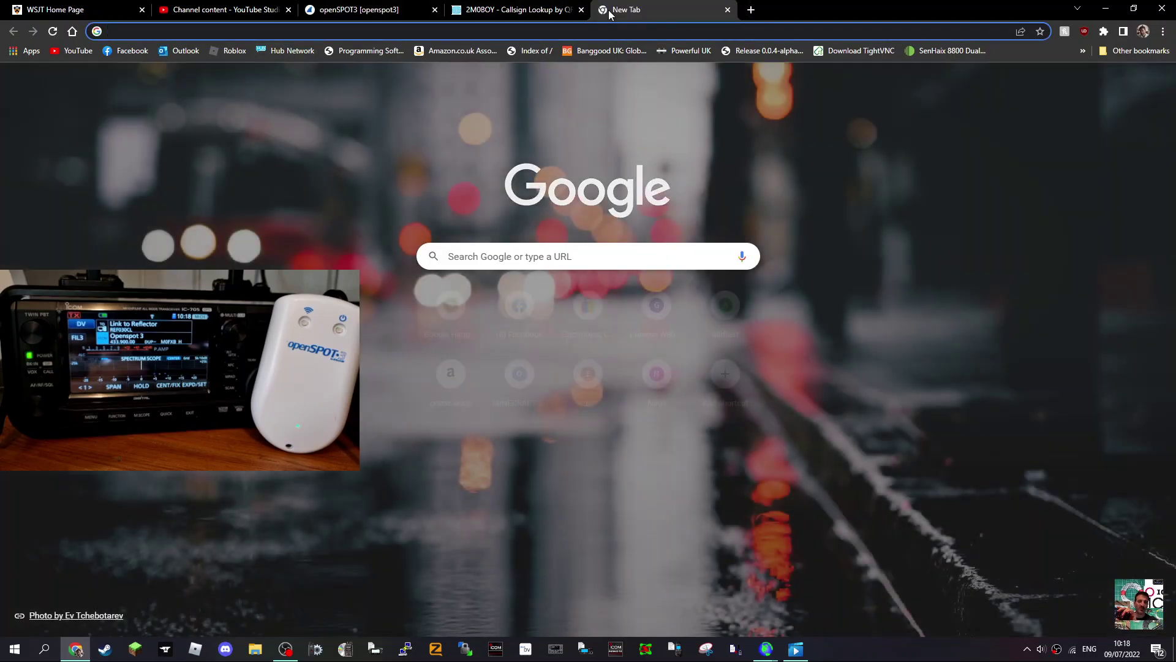
pyautogui.write('shark')
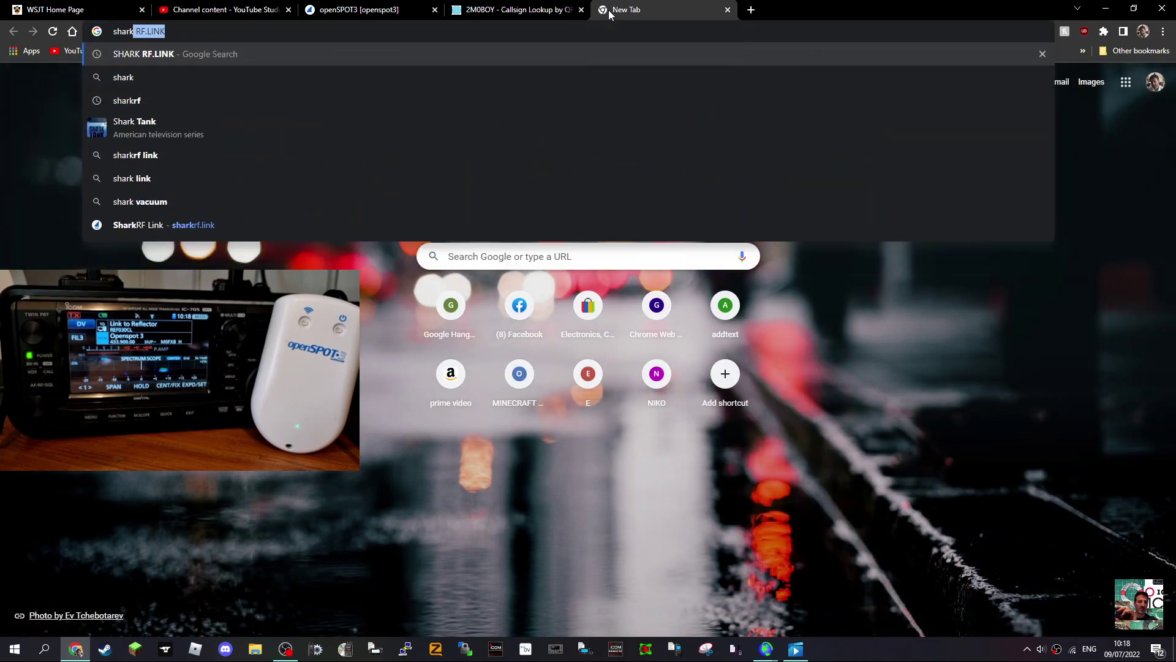
pyautogui.write('rf.link')
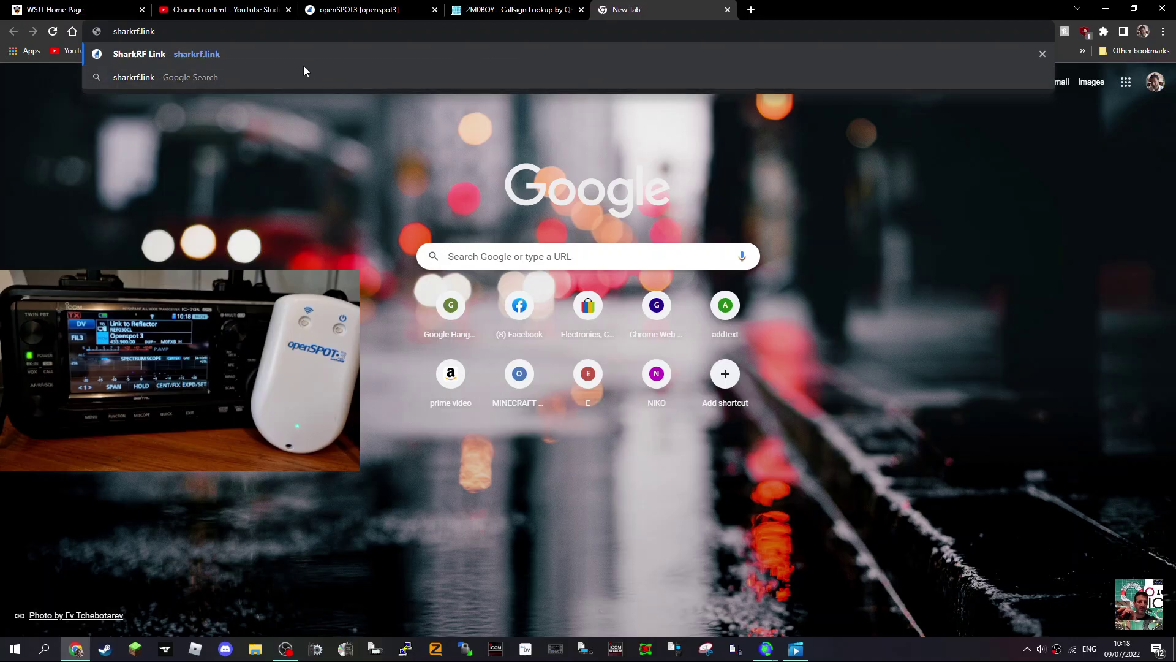
pyautogui.click(286, 58)
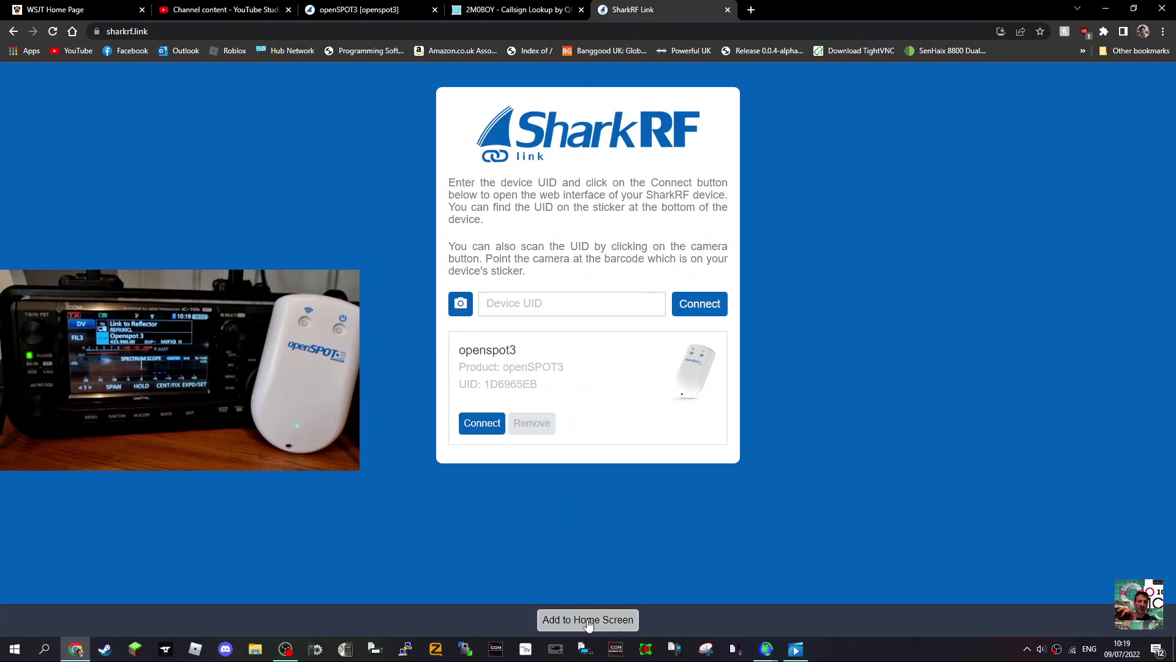
# - Install SharkRF Link as an app and connect to the saved openspot3 device
pyautogui.click(588, 623)
pyautogui.click(973, 129)
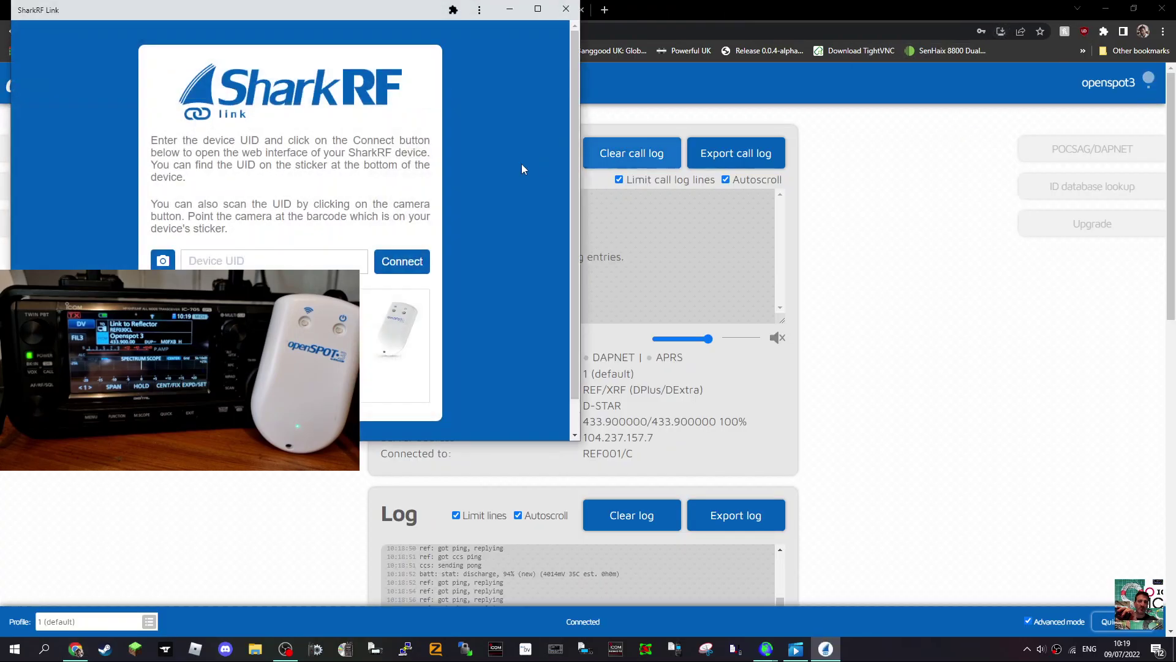
pyautogui.click(402, 261)
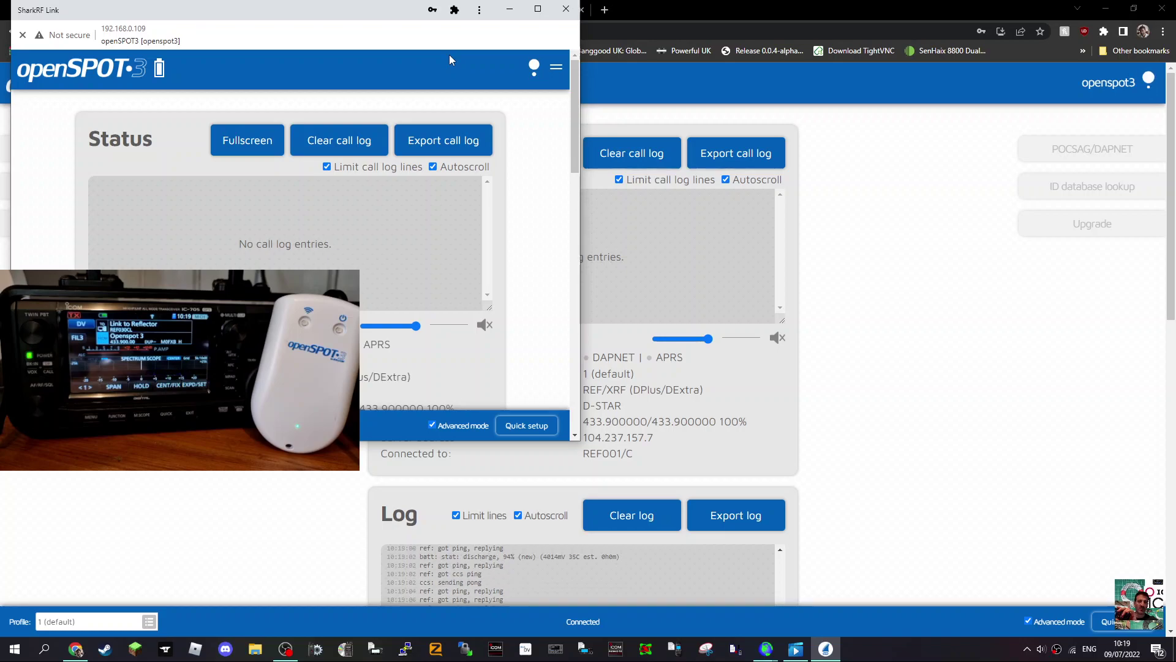
pyautogui.click(843, 145)
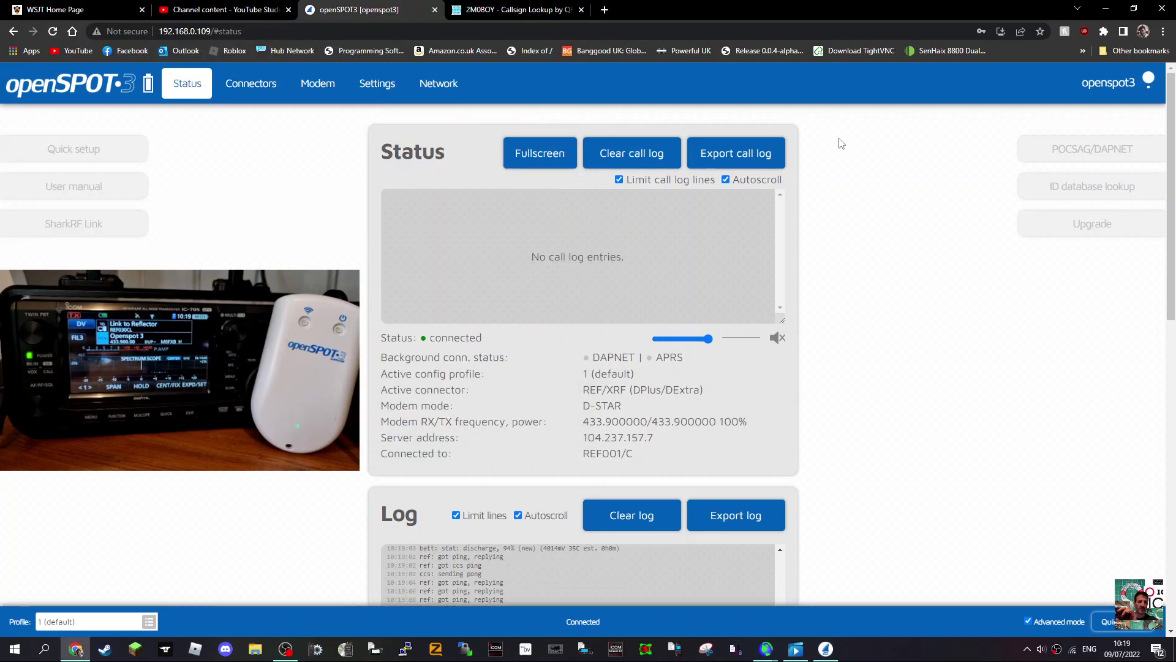